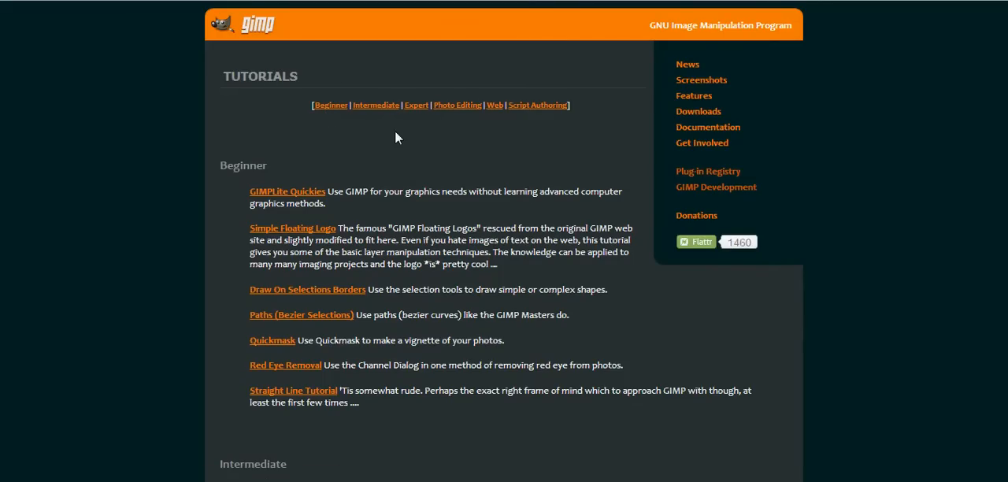
Look over the GIMP tutorials list and read through the Quickmask tutorial down to its examples
scroll(395, 130, "down", 2)
scroll(396, 139, "up", 1)
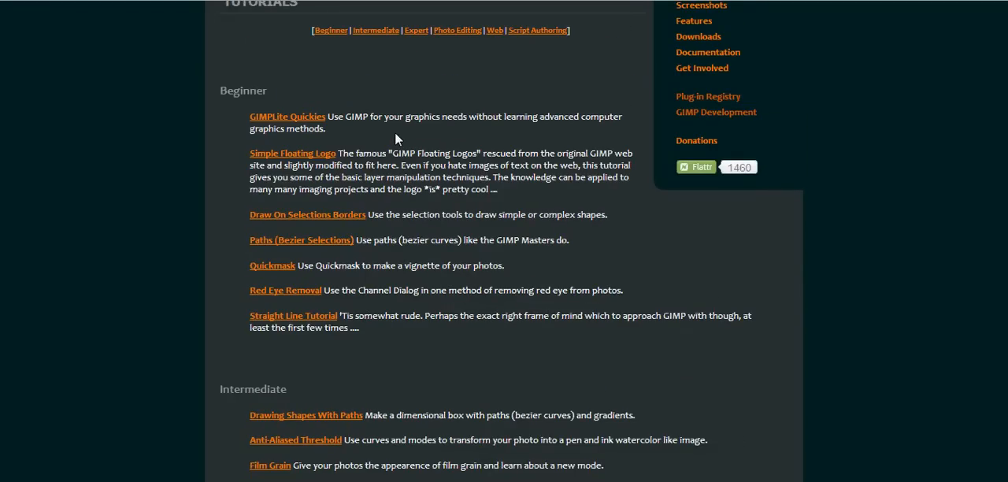
scroll(396, 138, "up", 1)
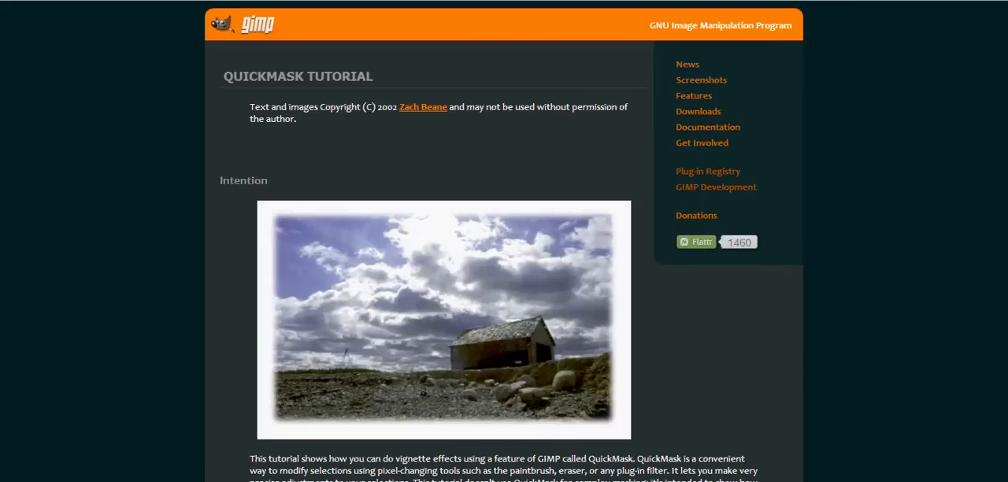
scroll(504, 241, "down", 10)
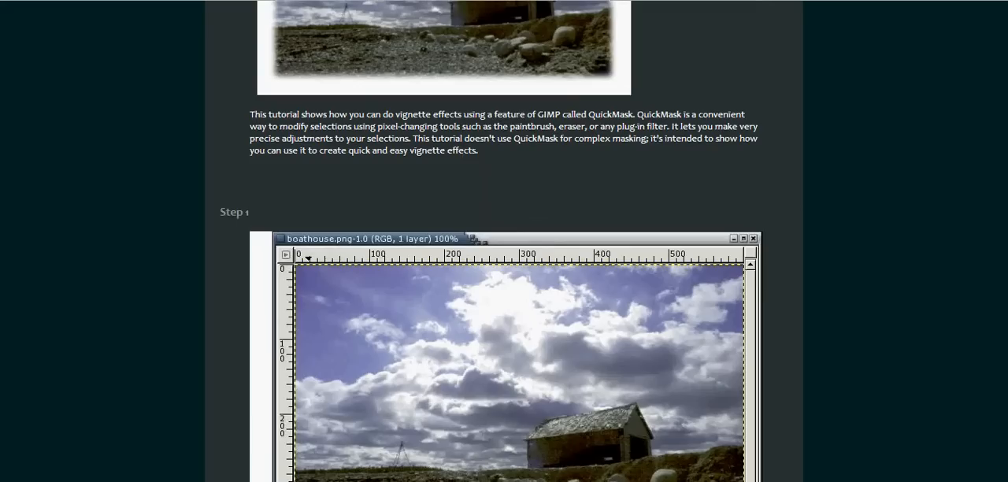
scroll(504, 241, "down", 8)
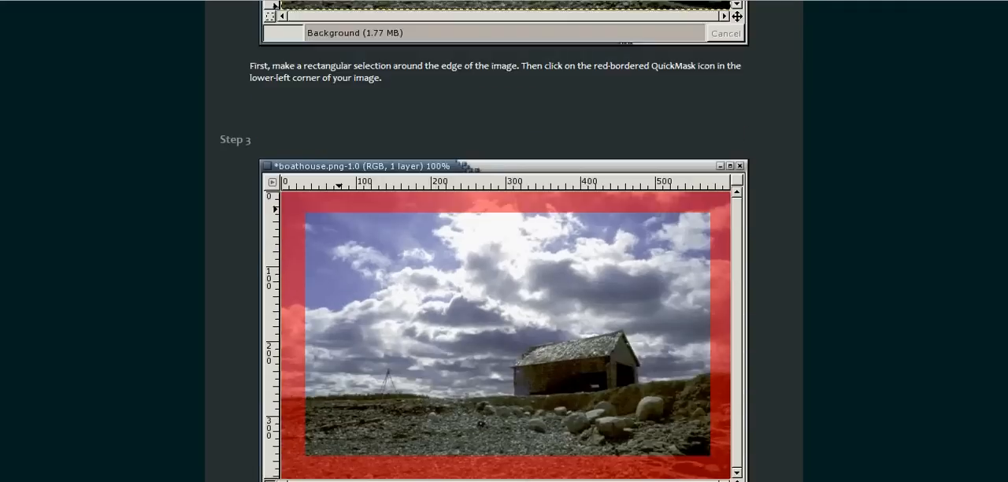
scroll(505, 241, "down", 9)
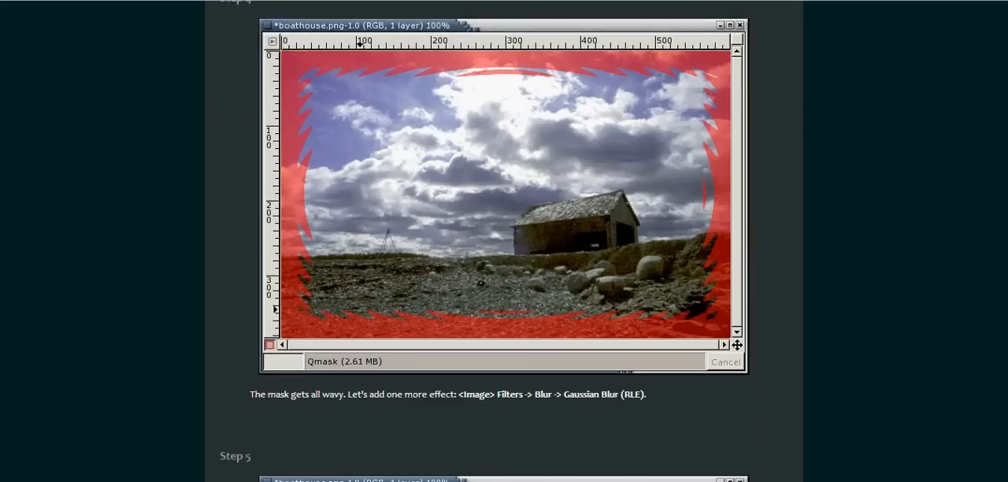
scroll(504, 241, "down", 8)
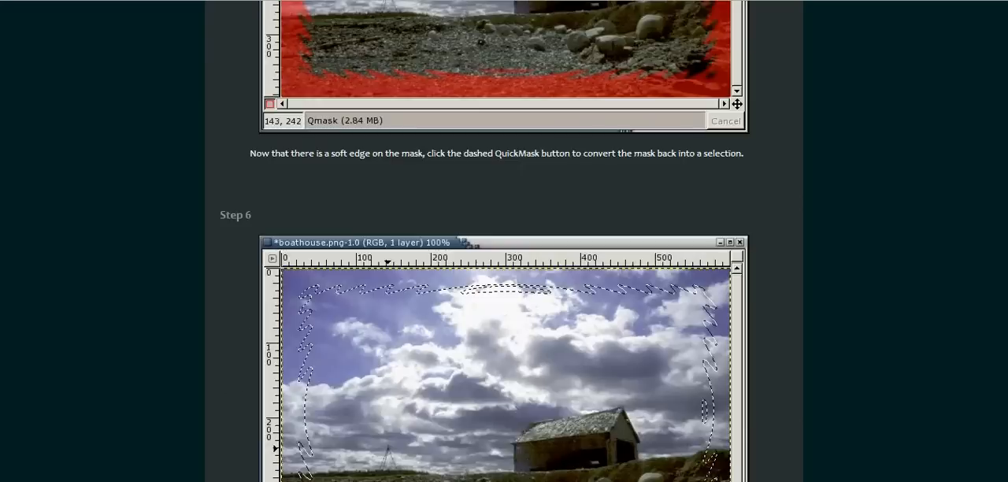
scroll(504, 241, "down", 5)
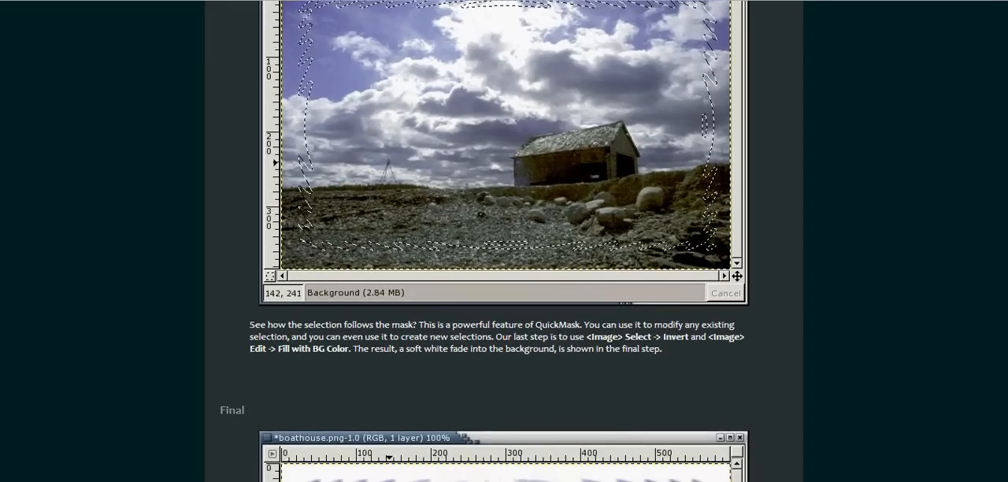
scroll(505, 241, "down", 6)
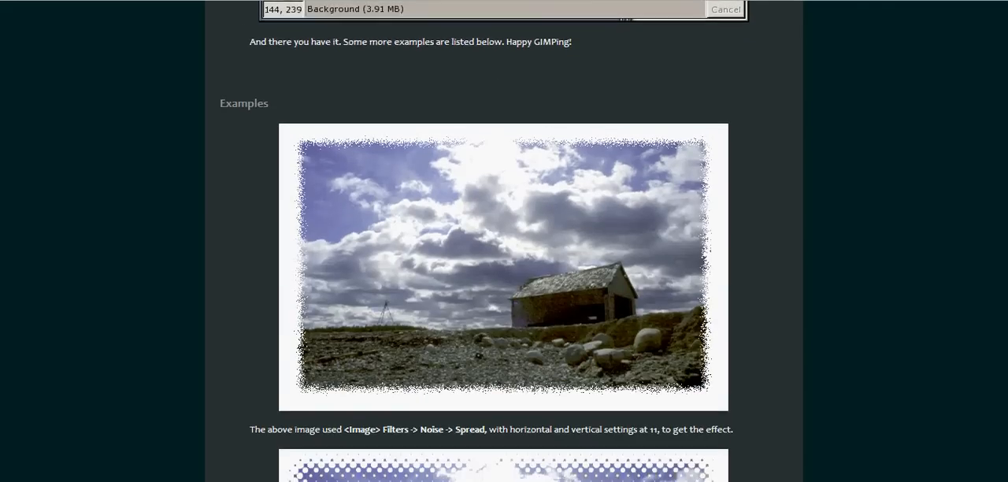
left_click_drag(1007, 284, 1005, 27)
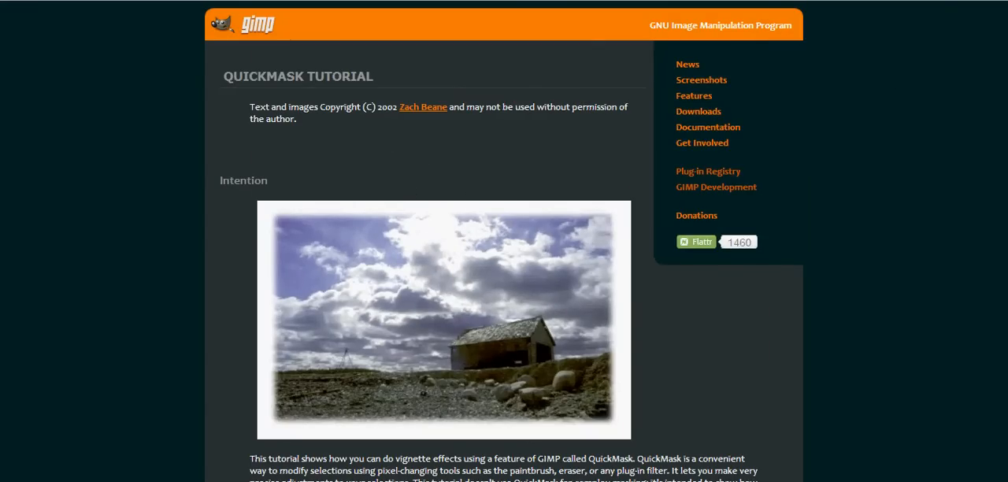
Switch to GIMP and close the Layers dialog
key("alt+Tab")
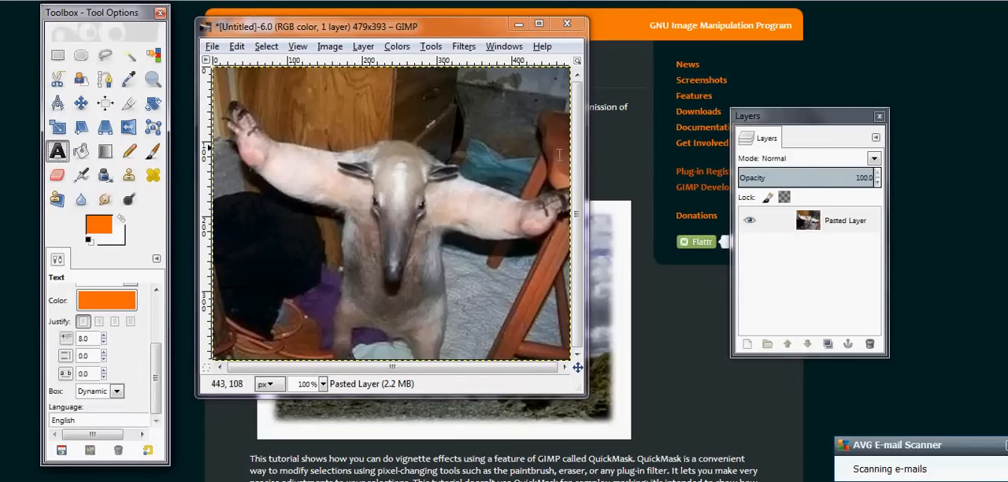
left_click(879, 117)
key("super")
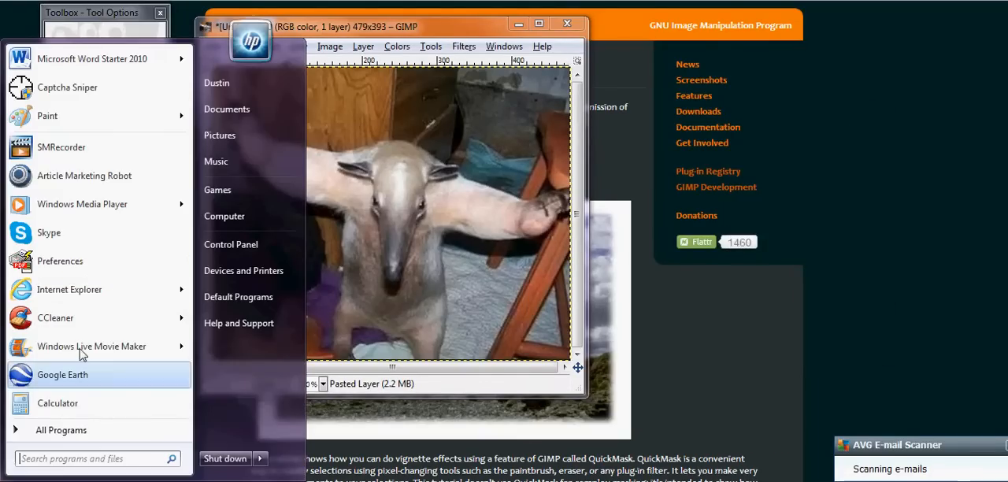
mouse_move(124, 116)
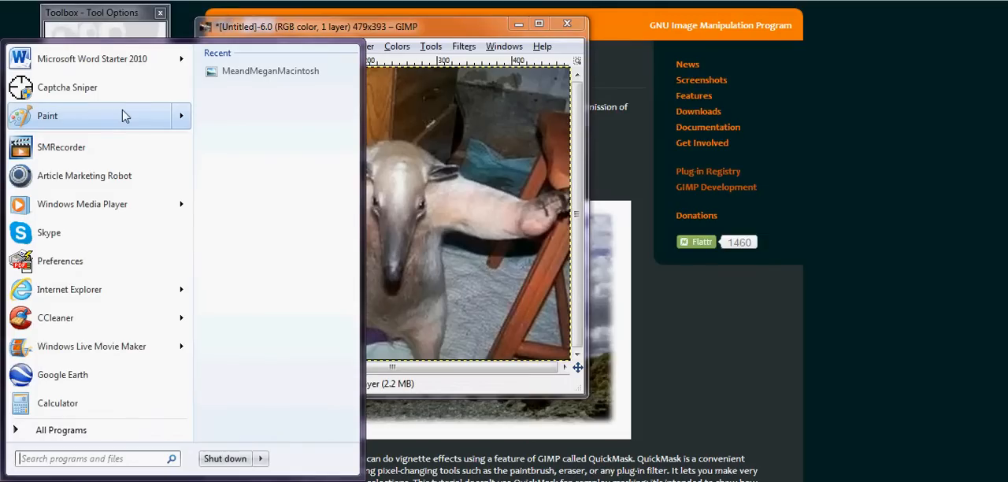
left_click(905, 154)
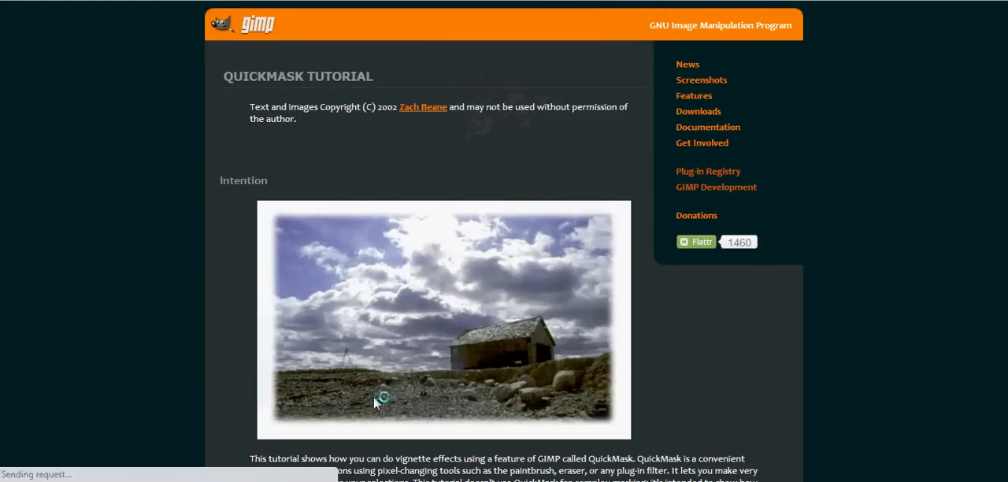
left_click(338, 481)
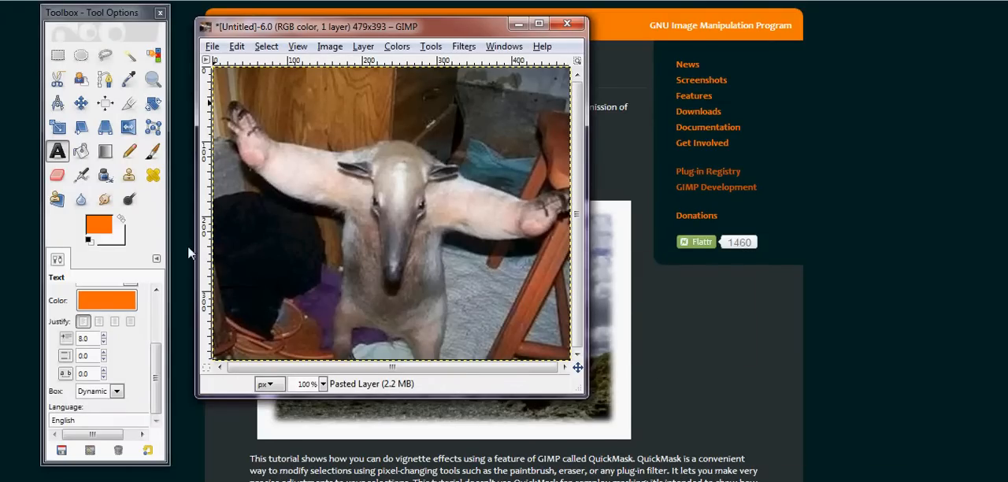
Reopen the dockable Layers dialog and place it fully in view beside the image window
left_click(505, 46)
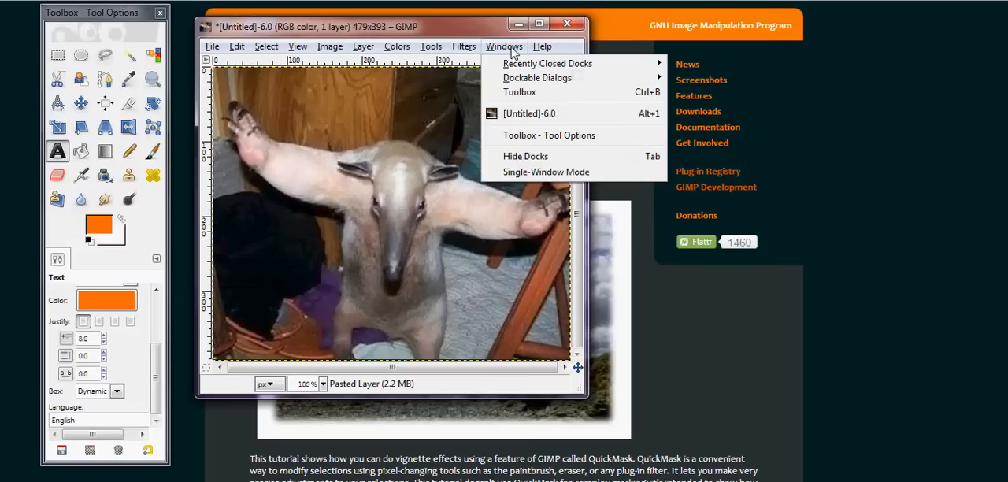
mouse_move(555, 78)
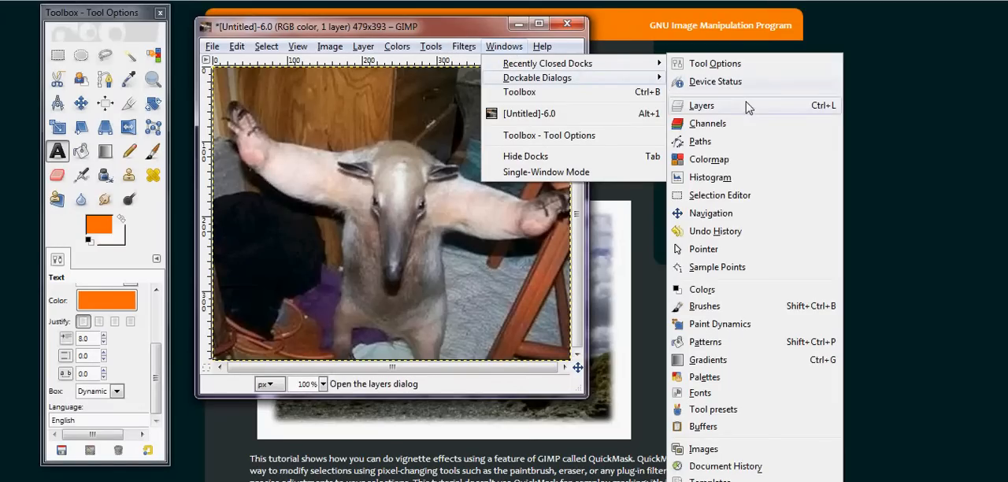
left_click(750, 110)
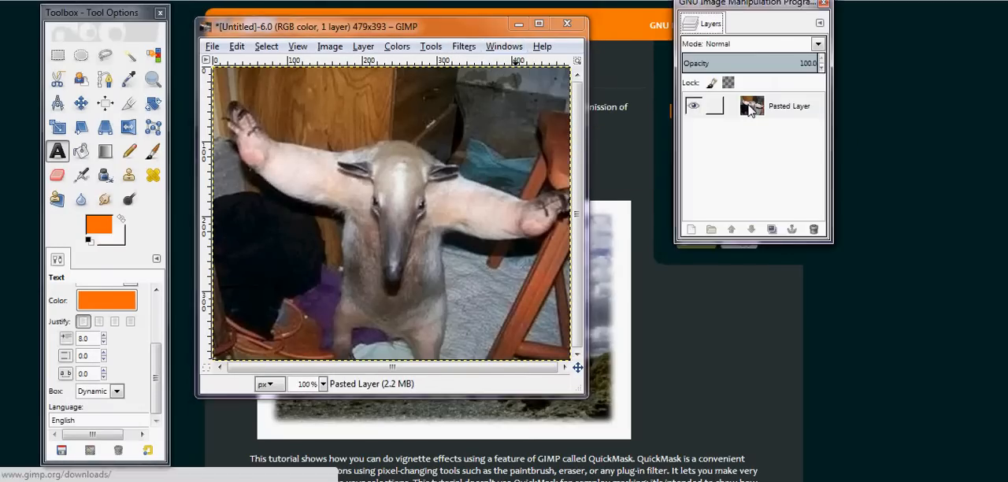
left_click_drag(784, 8, 794, 33)
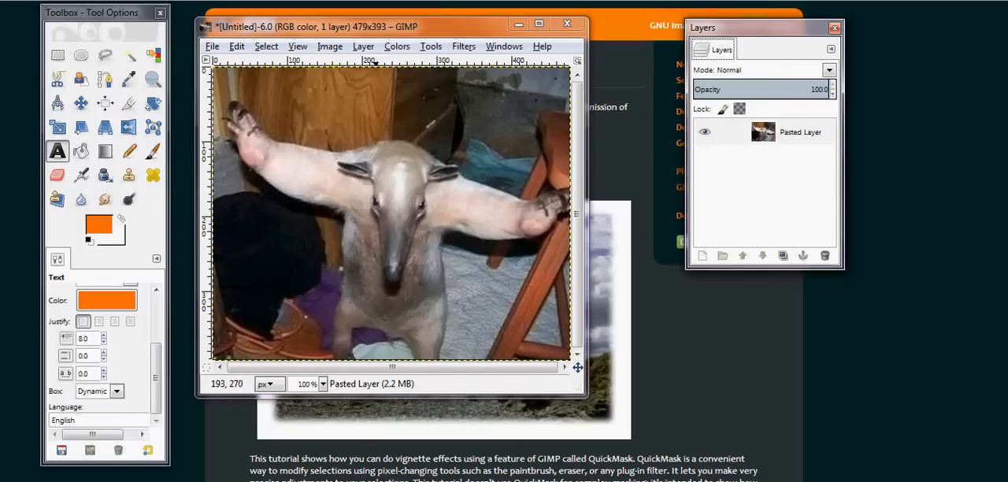
Add the text "I know, you need more leeds" with the Text tool, just above the animal's head
left_click(59, 152)
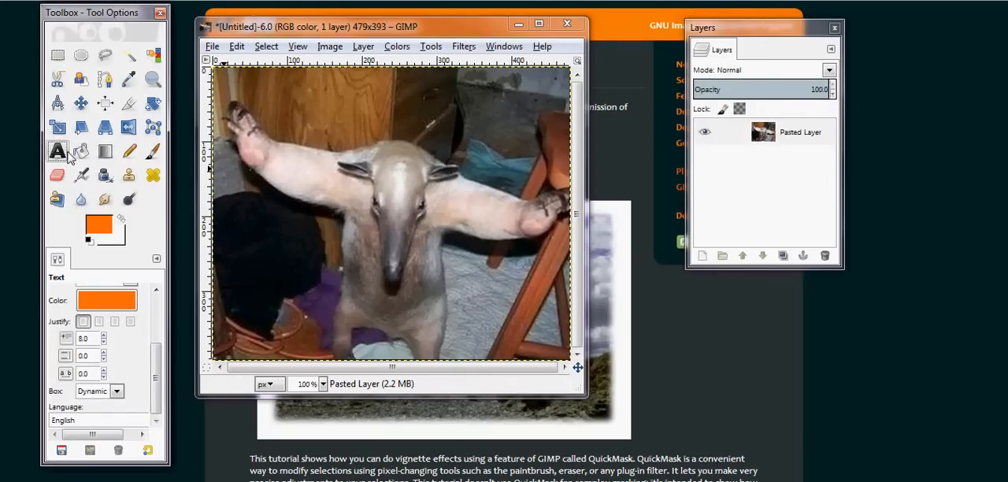
left_click(266, 93)
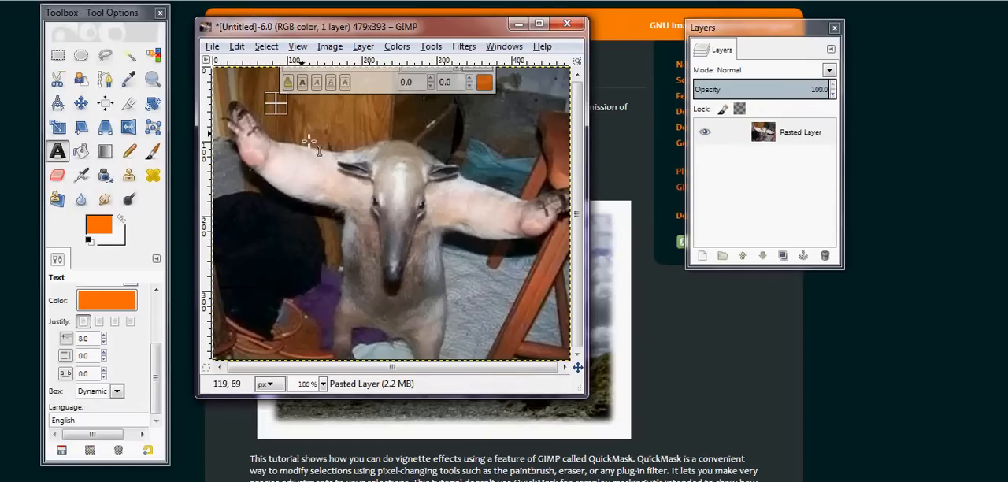
left_click(292, 123)
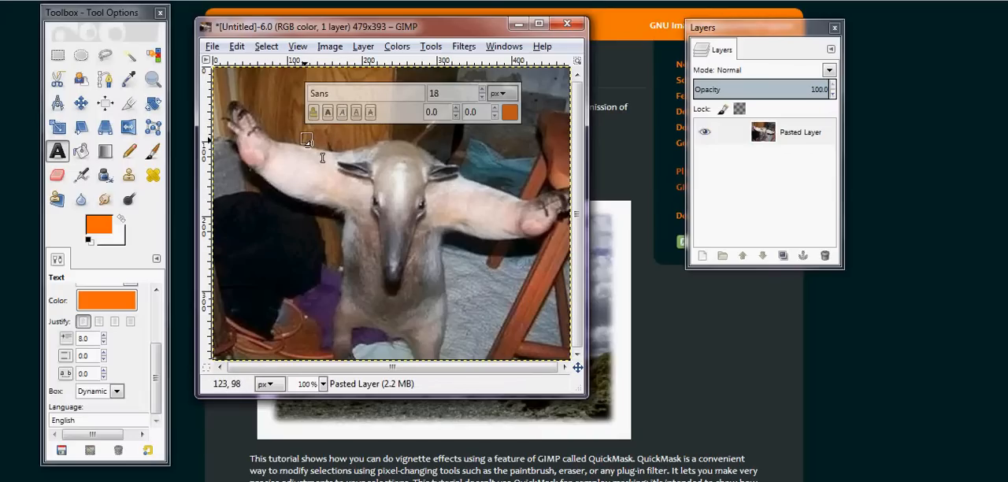
type("I")
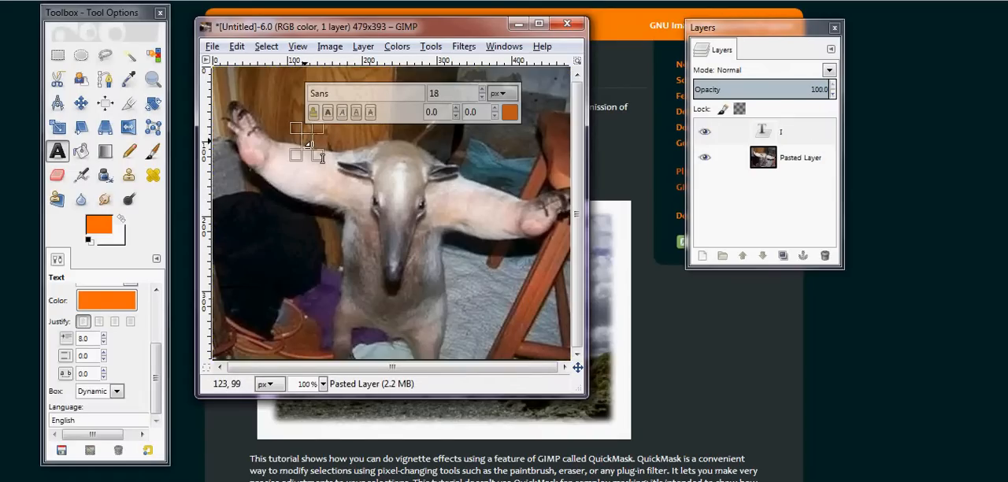
type(" know")
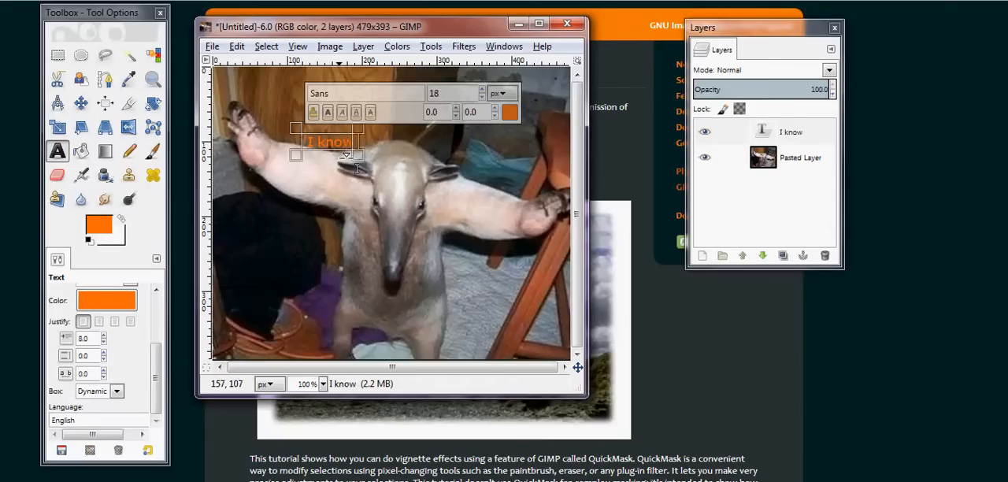
type(", you need more leeds")
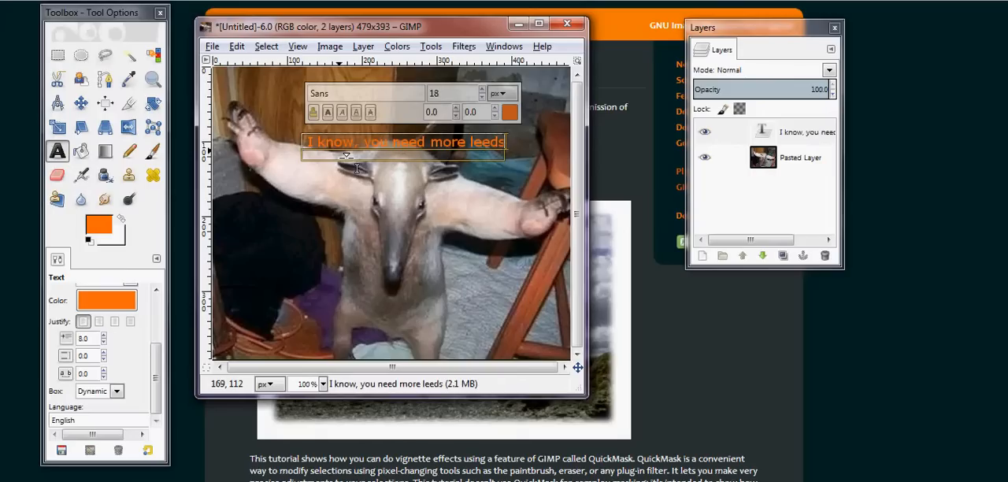
Try to change the caption's color to red e01212 without selecting its characters
left_click(510, 113)
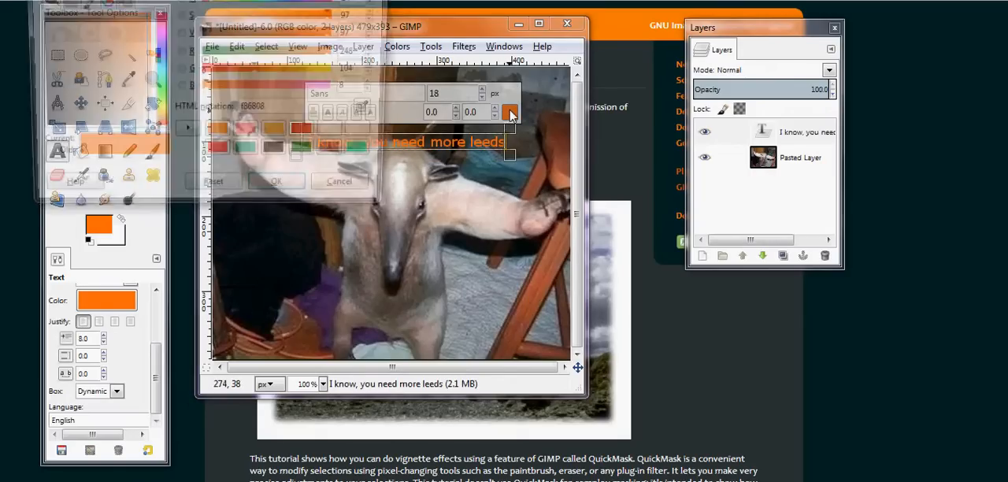
left_click(317, 137)
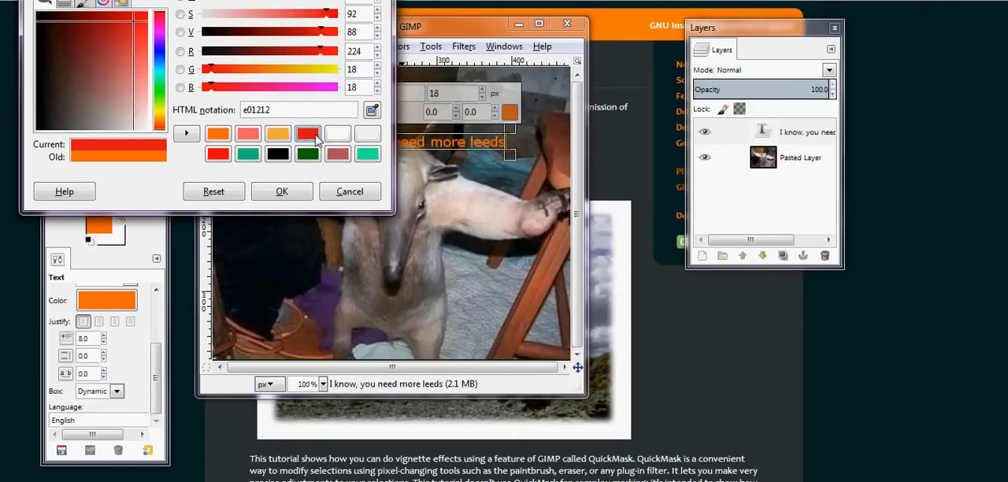
left_click(282, 191)
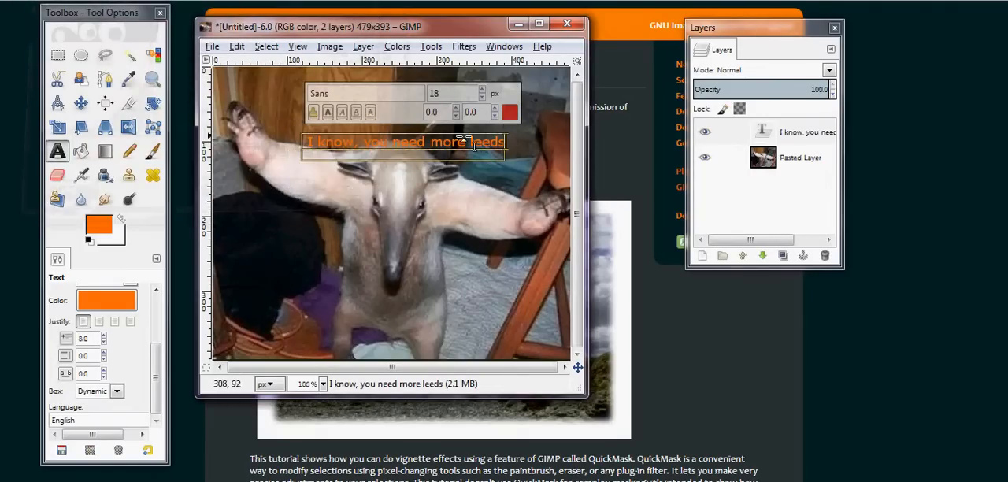
Select the entire caption text and recolor it with the recently used red swatch
left_click_drag(508, 146, 316, 154)
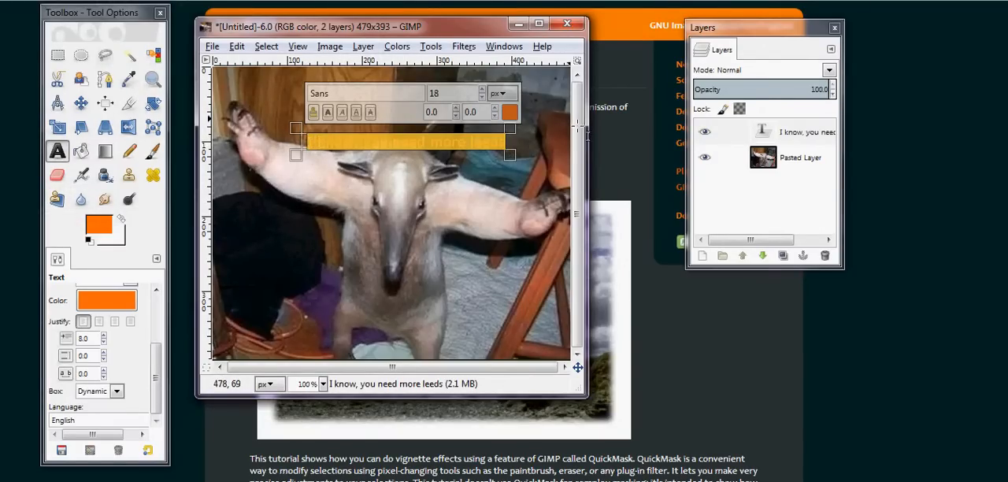
left_click(510, 114)
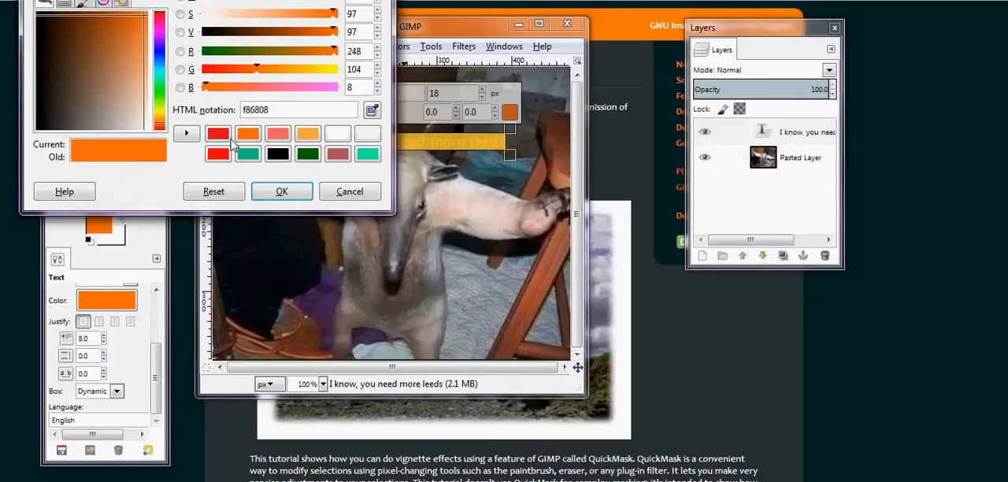
left_click(225, 135)
left_click(281, 192)
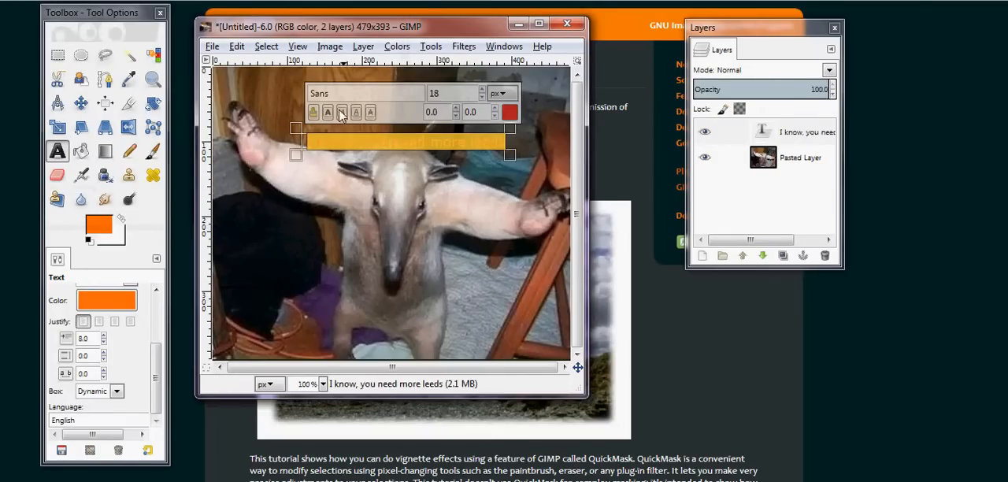
left_click(361, 144)
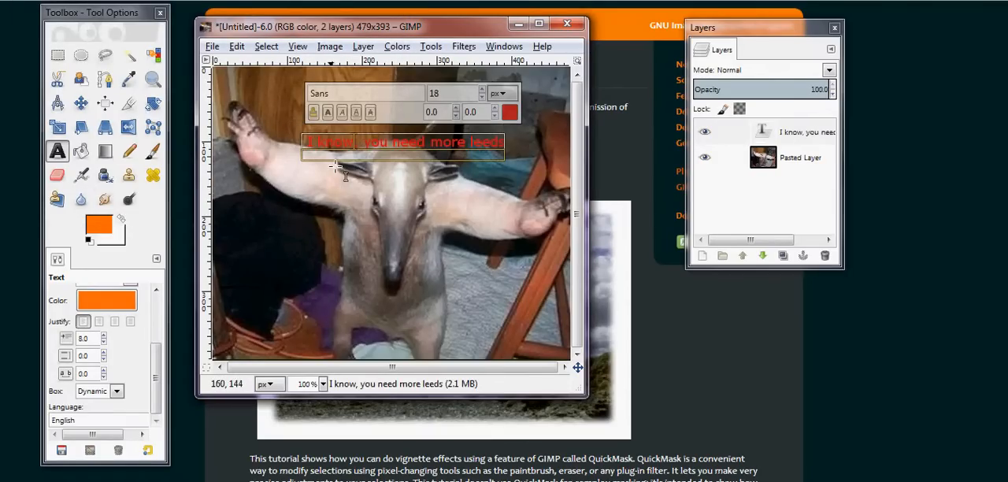
Make the entire red caption bold
left_click(329, 114)
left_click_drag(314, 146, 512, 148)
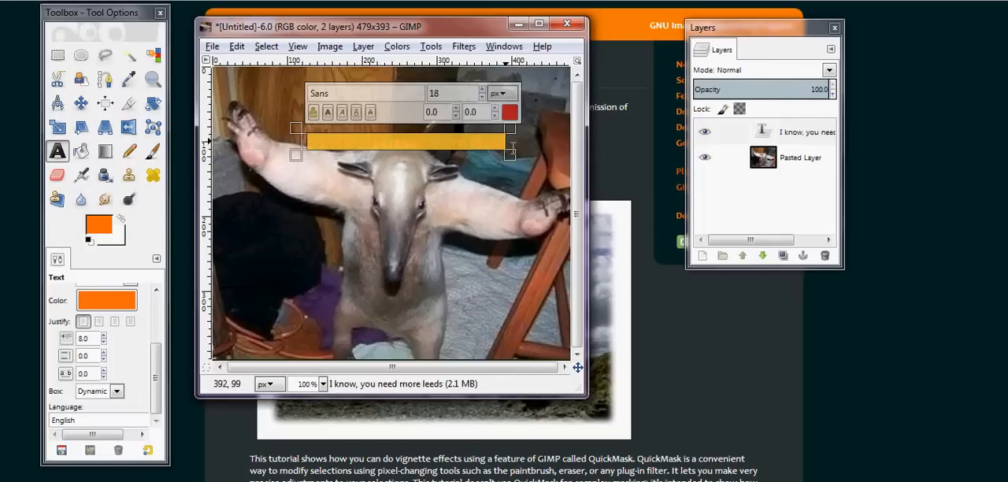
left_click(329, 112)
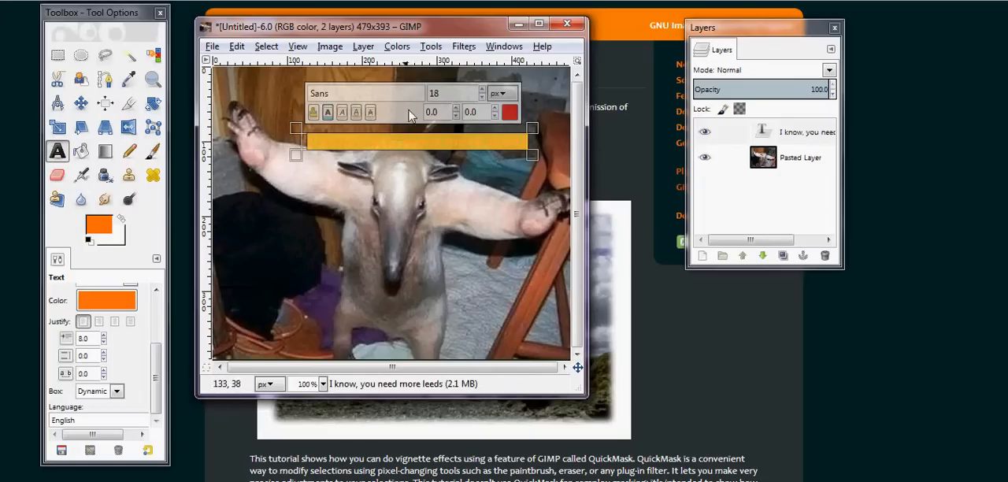
Increase the selected caption's font size to 26 px
left_click(482, 90)
left_click(482, 90)
left_click(482, 90)
left_click(482, 90)
left_click(482, 90)
left_click(482, 90)
left_click(482, 92)
left_click(482, 91)
left_click(482, 91)
left_click(482, 91)
left_click(482, 91)
left_click(482, 91)
left_click(482, 97)
left_click(482, 97)
left_click(482, 97)
left_click(482, 97)
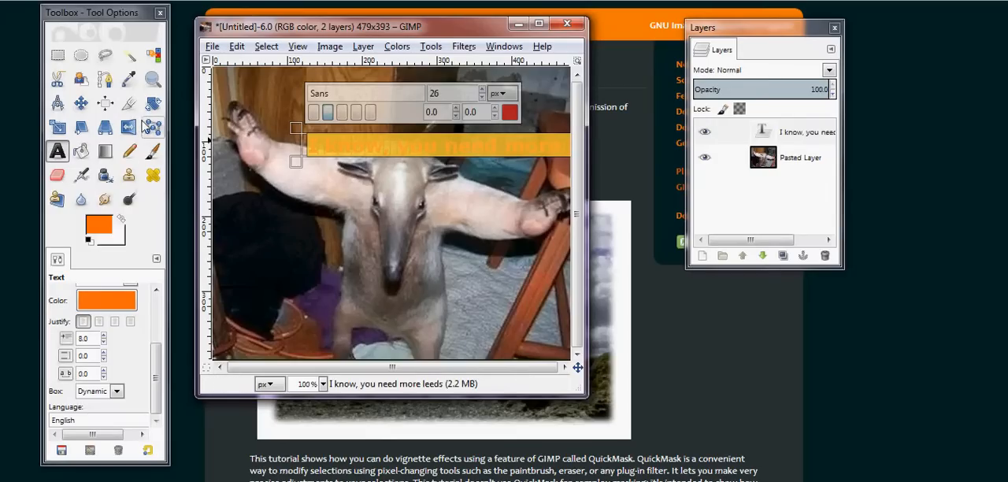
Move the caption near the image's top edge so its whole line fits within the picture
left_click(82, 104)
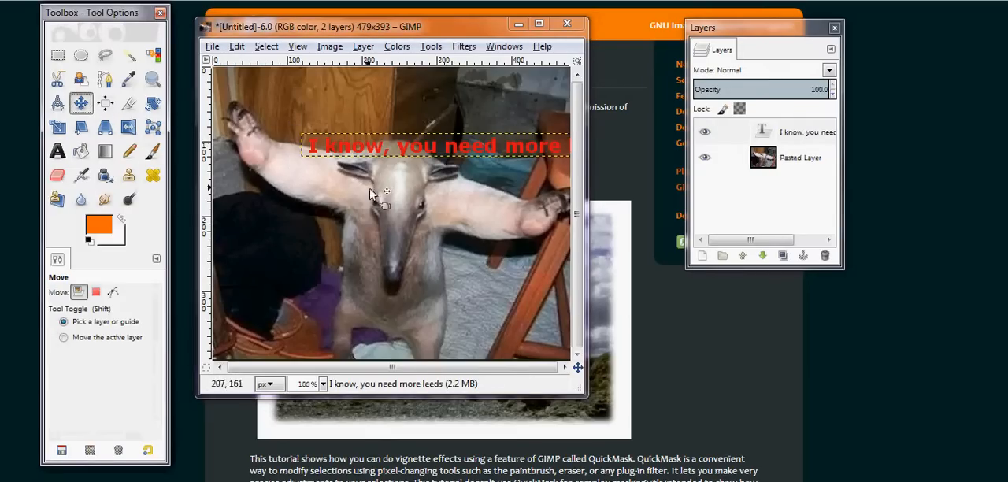
left_click_drag(360, 152, 295, 96)
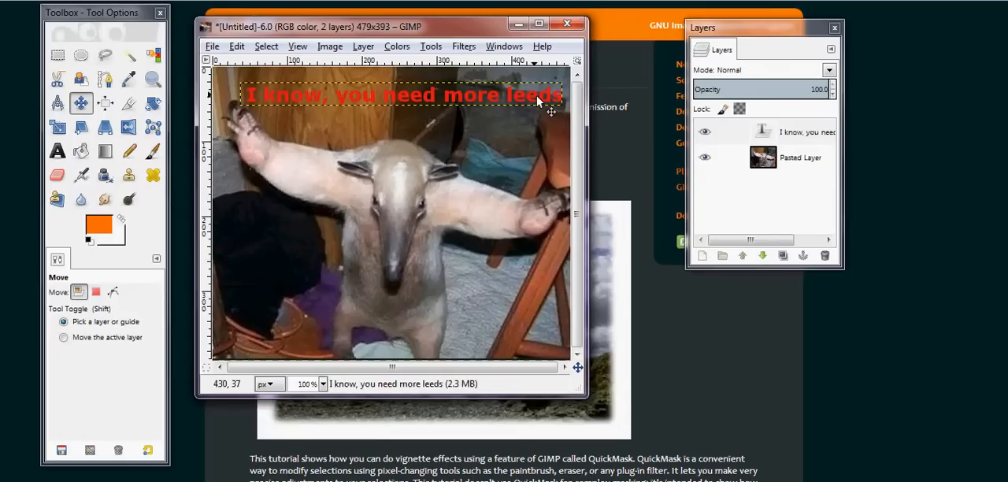
Reopen the caption's text layer for editing and correct the last word from "leeds" to "leads"
left_click_drag(764, 133, 766, 130)
double_click(765, 133)
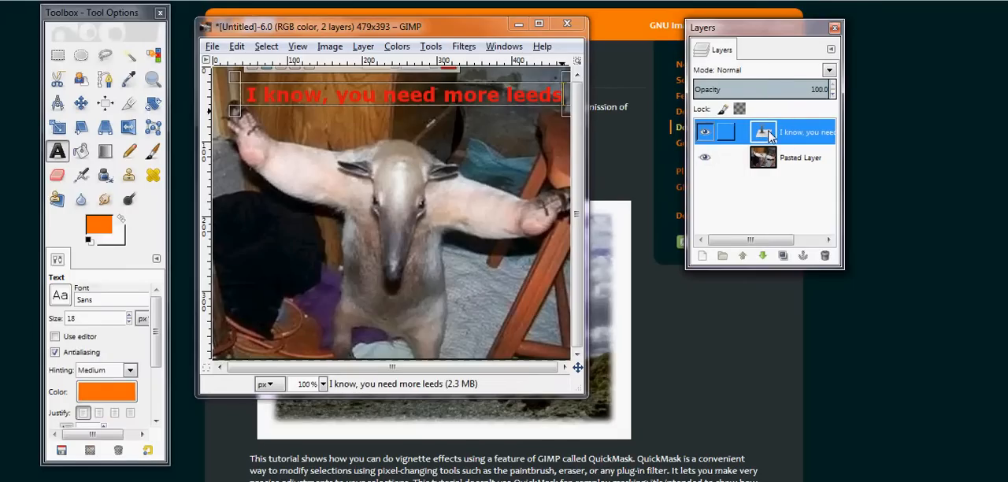
double_click(559, 97)
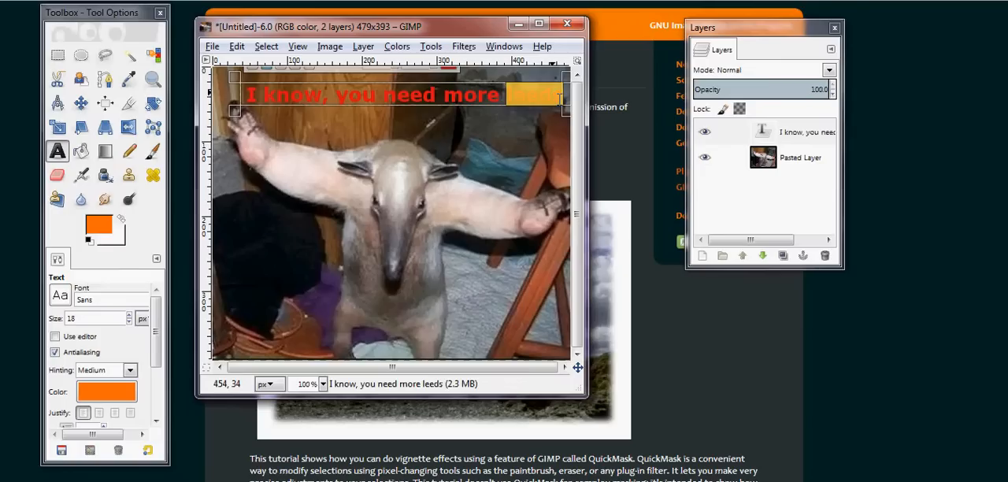
triple_click(560, 96)
left_click(542, 97)
left_click_drag(547, 104, 552, 116)
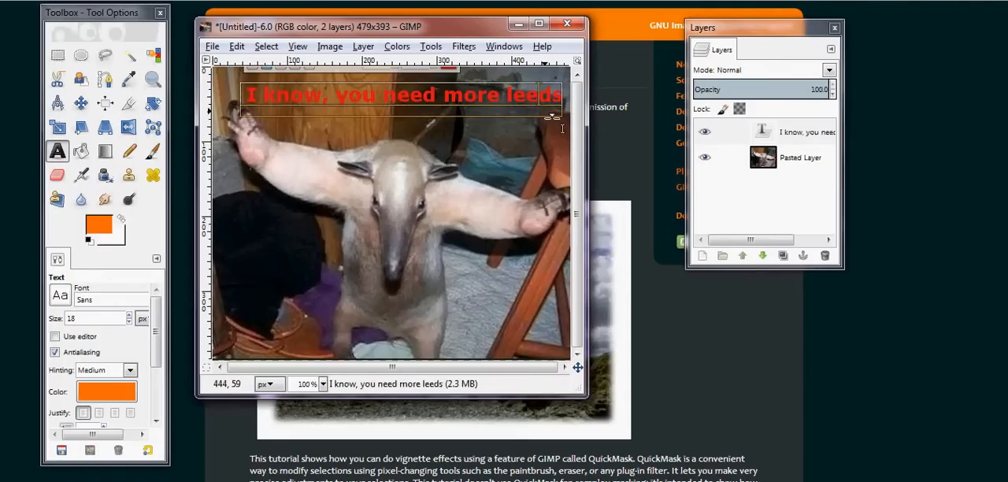
key("BackSpace")
left_click(641, 120)
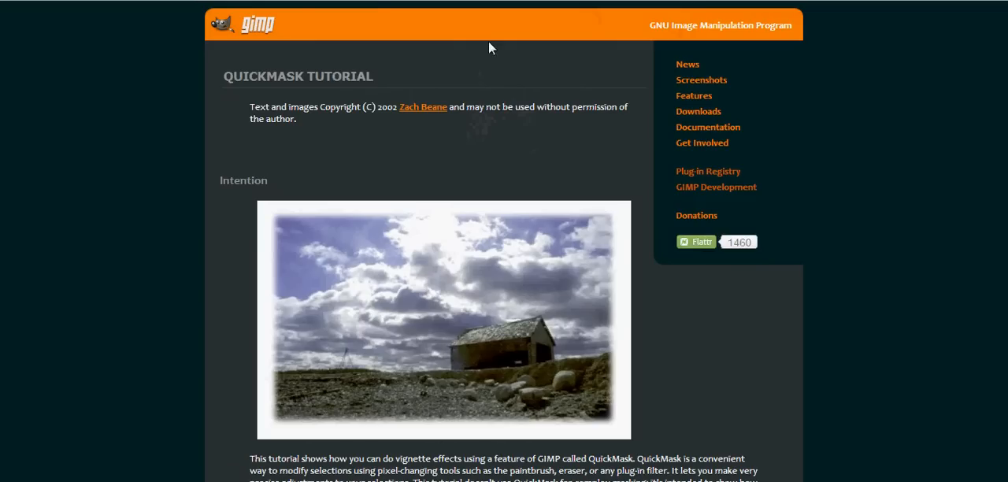
key("alt+Tab")
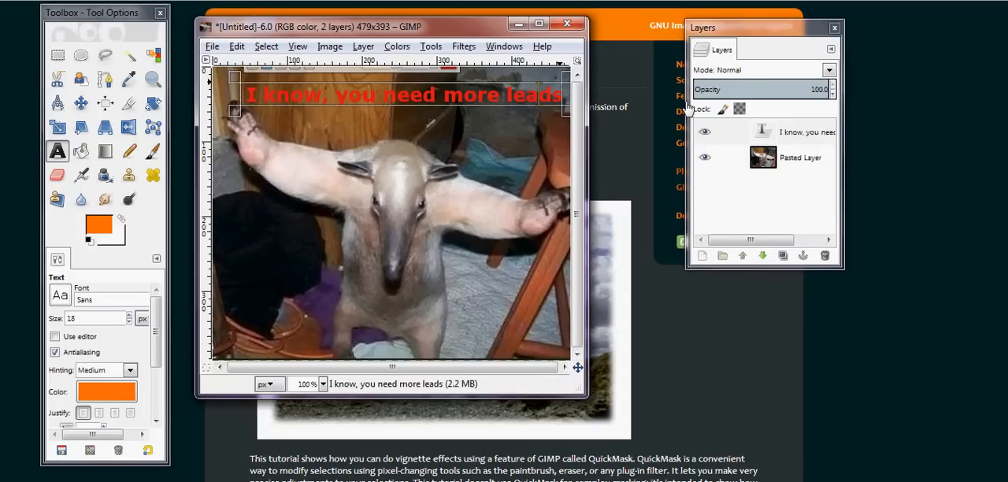
Select the caption layer, maximize the image window and move the Layers dialog clear of the image
left_click(808, 134)
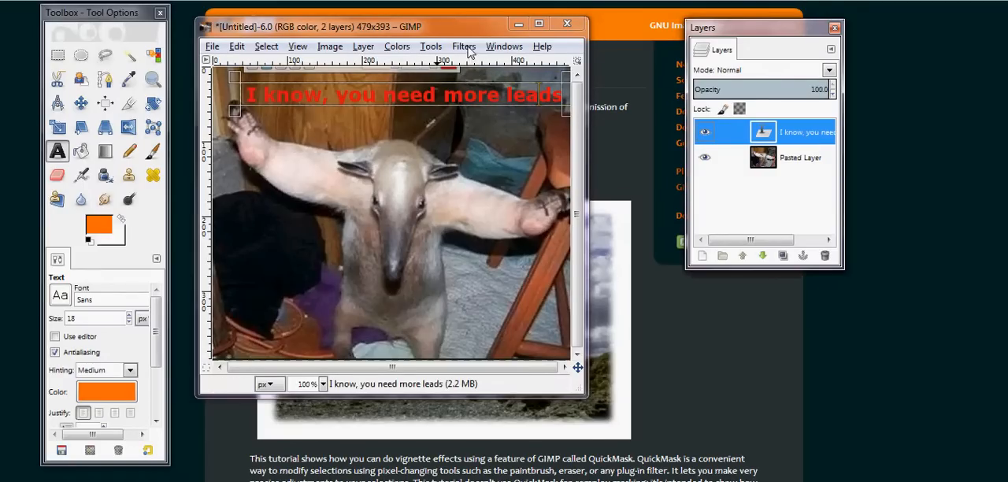
left_click(539, 23)
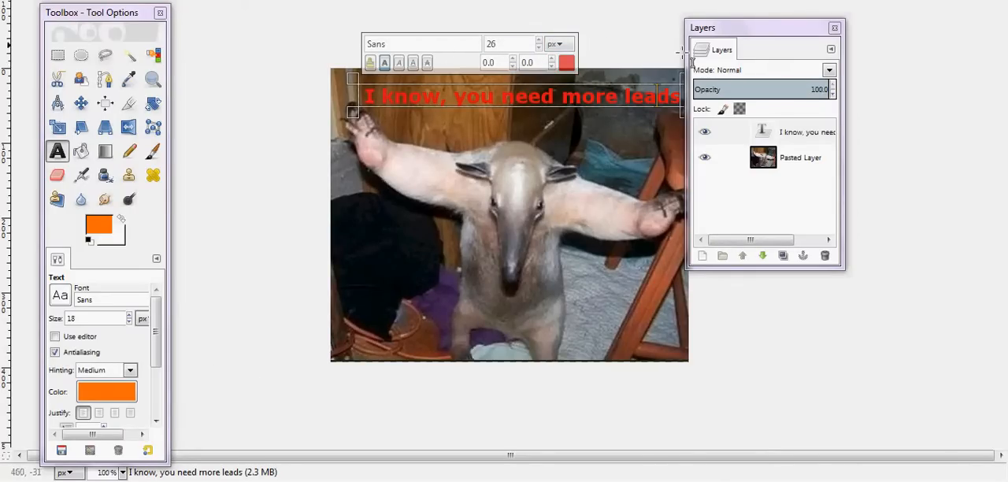
left_click_drag(736, 32, 771, 38)
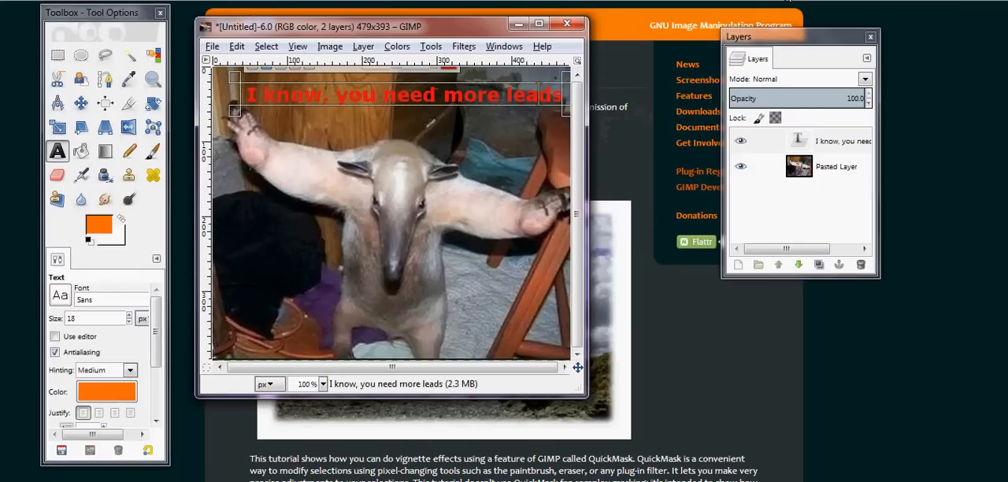
left_click(464, 48)
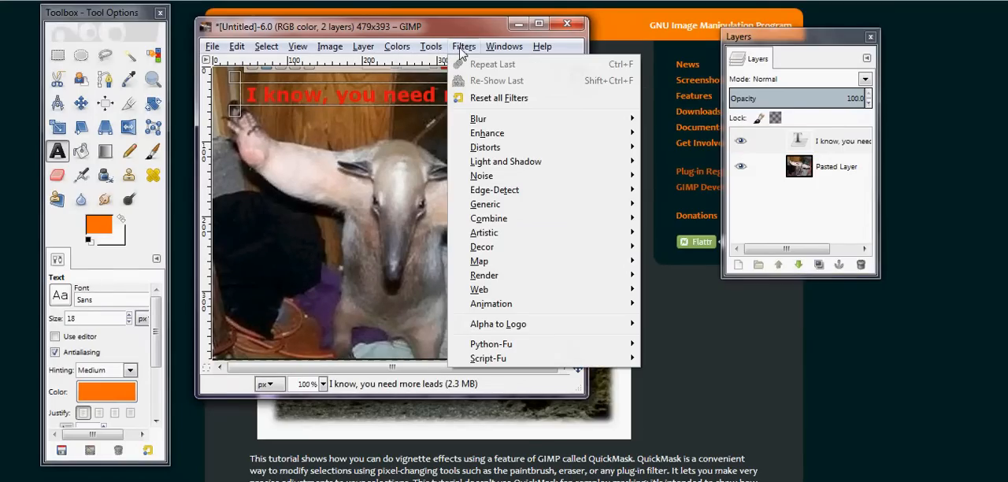
mouse_move(501, 163)
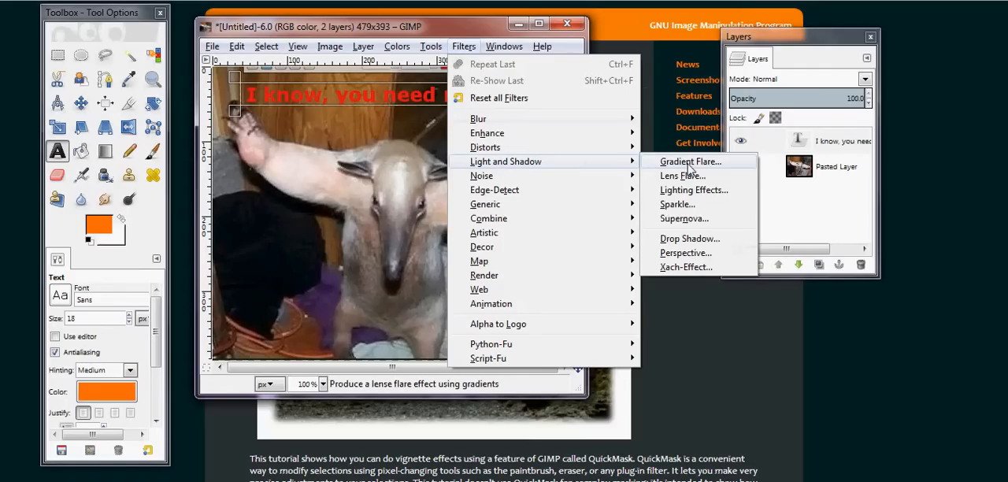
left_click(697, 278)
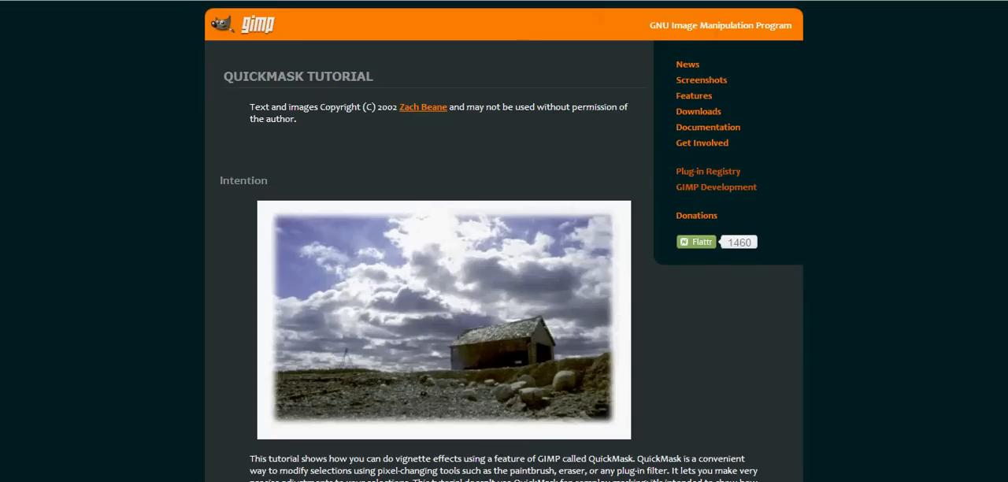
key("alt+Tab")
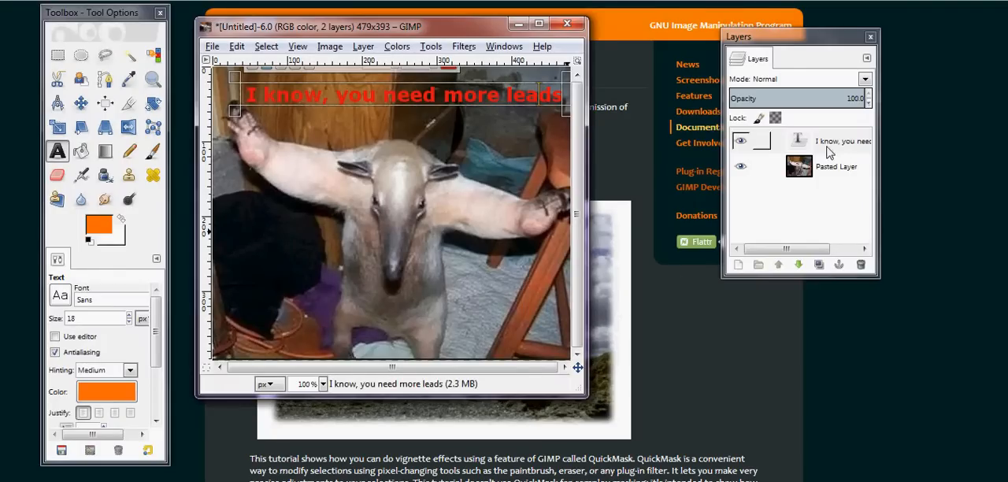
Apply a black Drop Shadow to the caption layer with X and Y offsets of 4, blur radius 15 and opacity 75
left_click(764, 142)
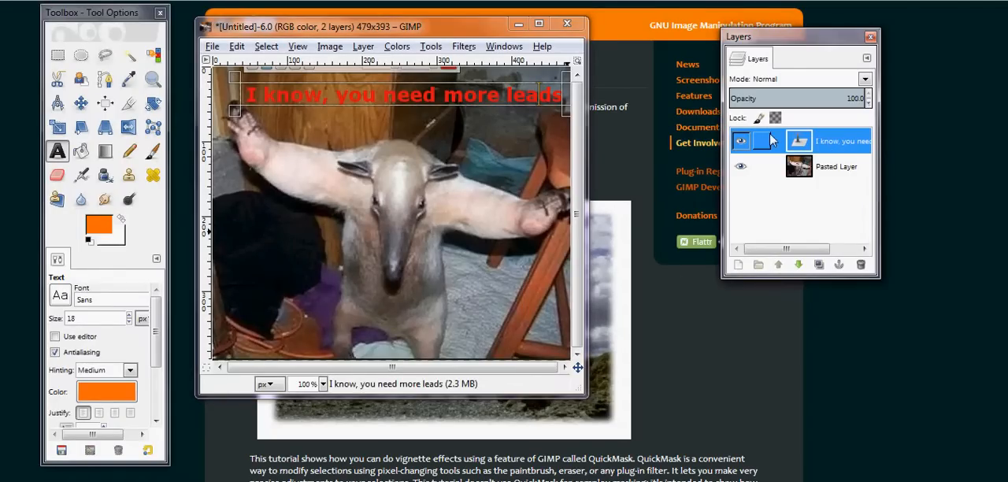
left_click(742, 142)
left_click(742, 141)
left_click(465, 47)
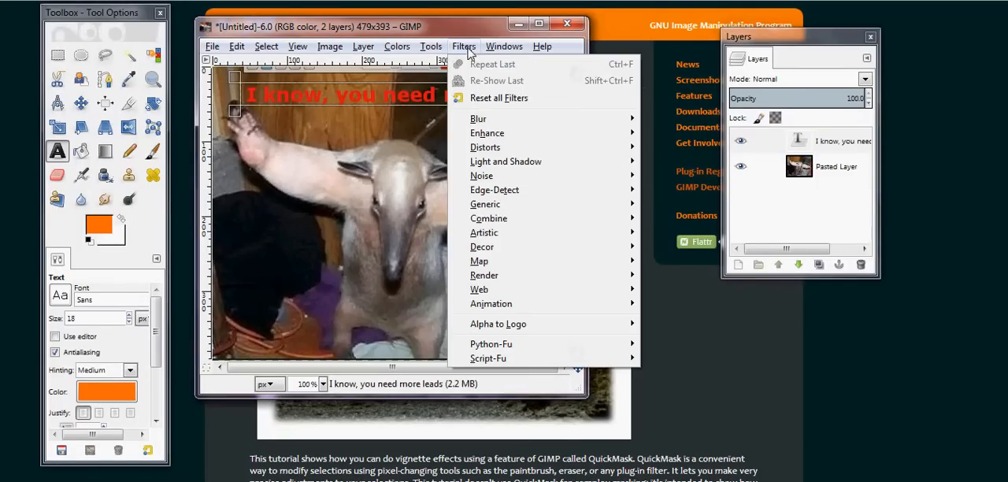
mouse_move(551, 162)
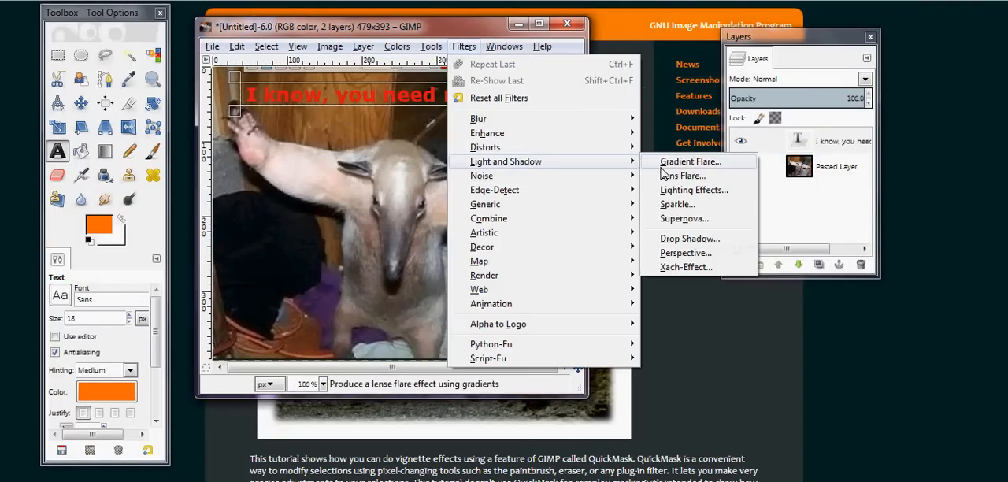
left_click(704, 241)
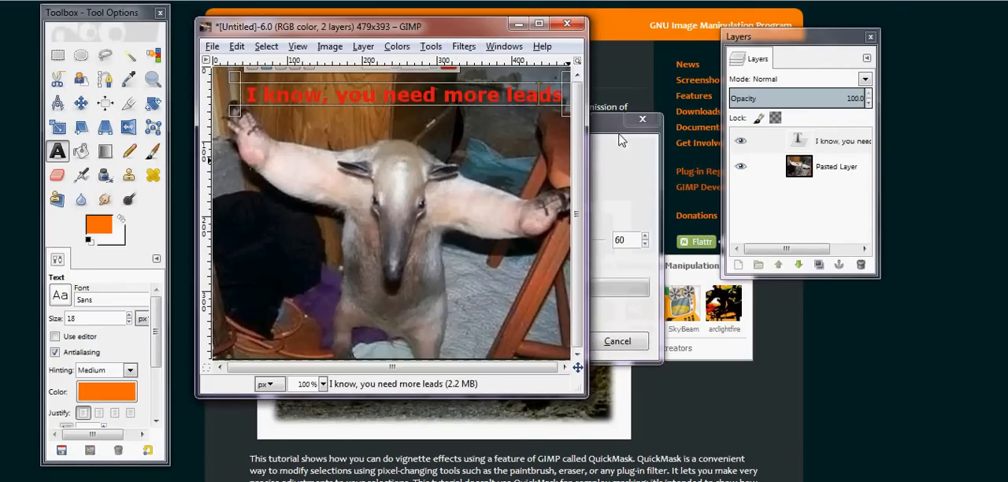
left_click_drag(610, 120, 745, 186)
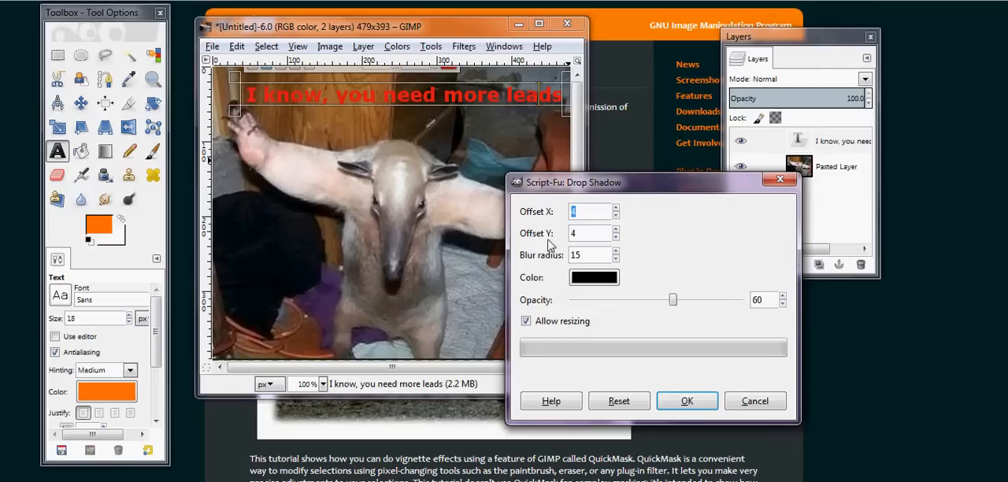
left_click_drag(675, 303, 699, 306)
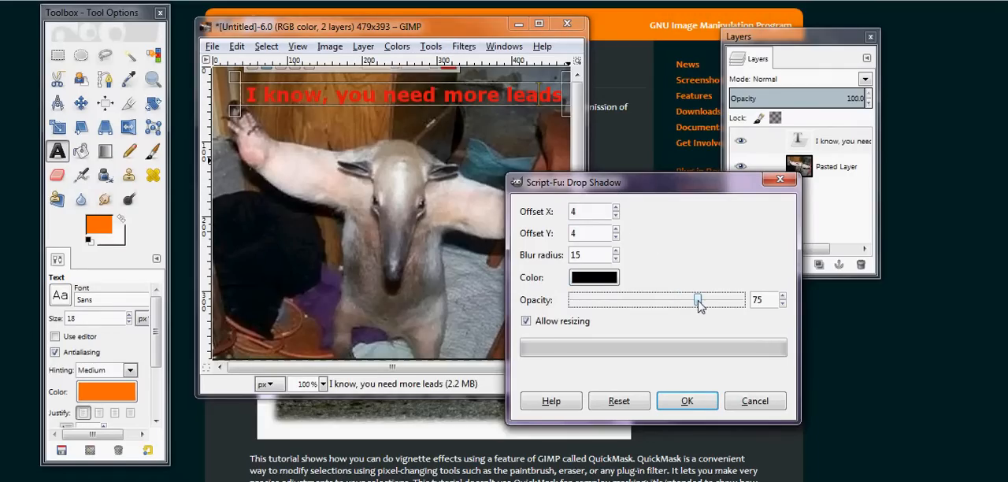
left_click(687, 401)
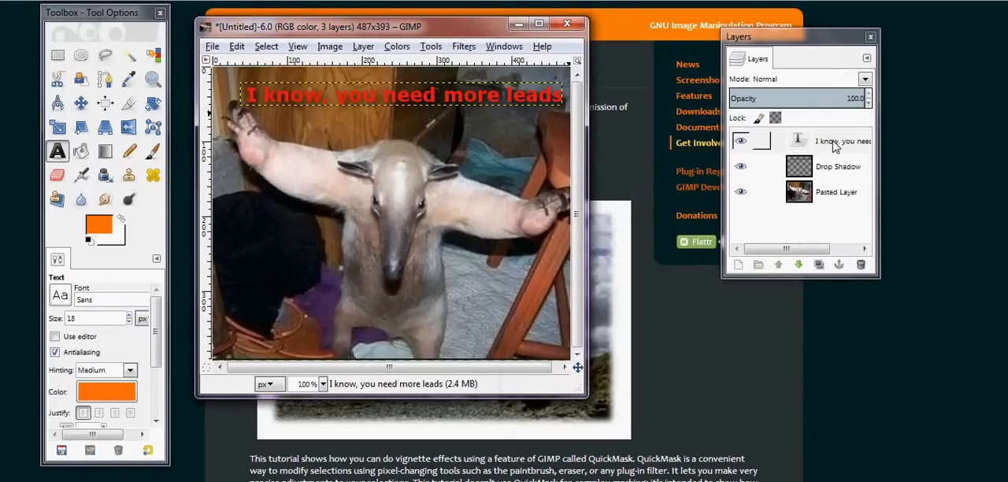
Set the caption layer's font to Segoe Script
left_click(834, 191)
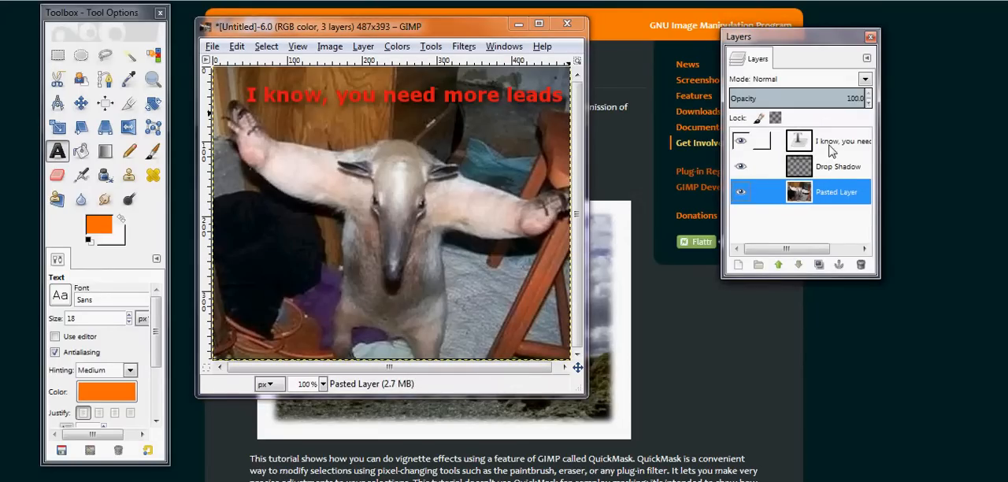
left_click(799, 141)
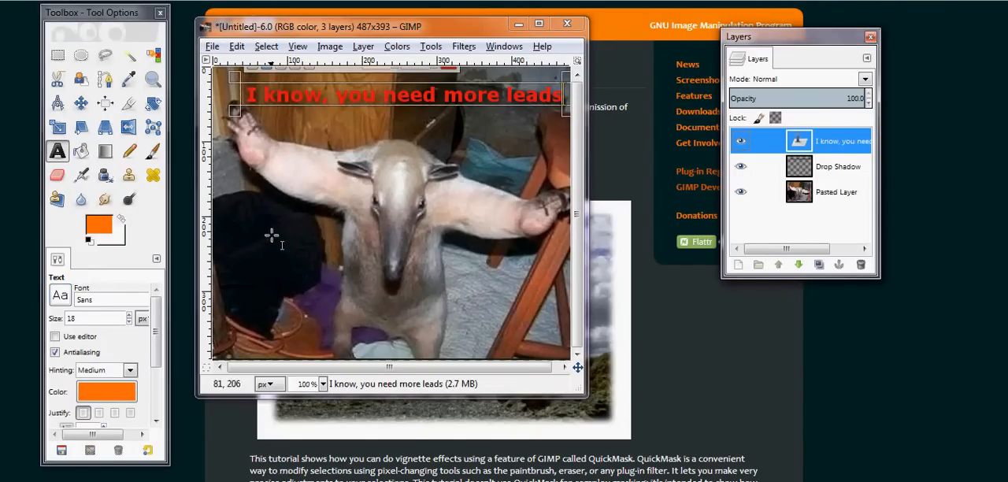
left_click(122, 300)
left_click(62, 298)
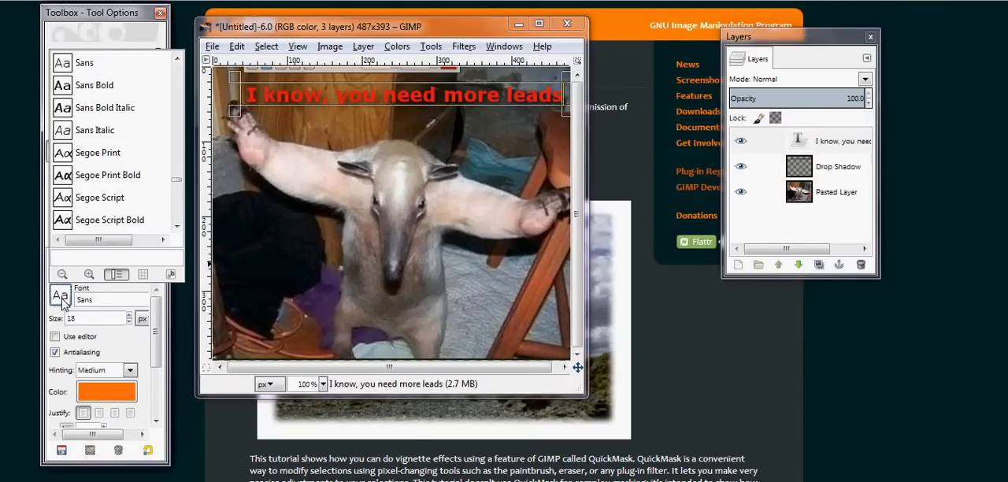
left_click(99, 199)
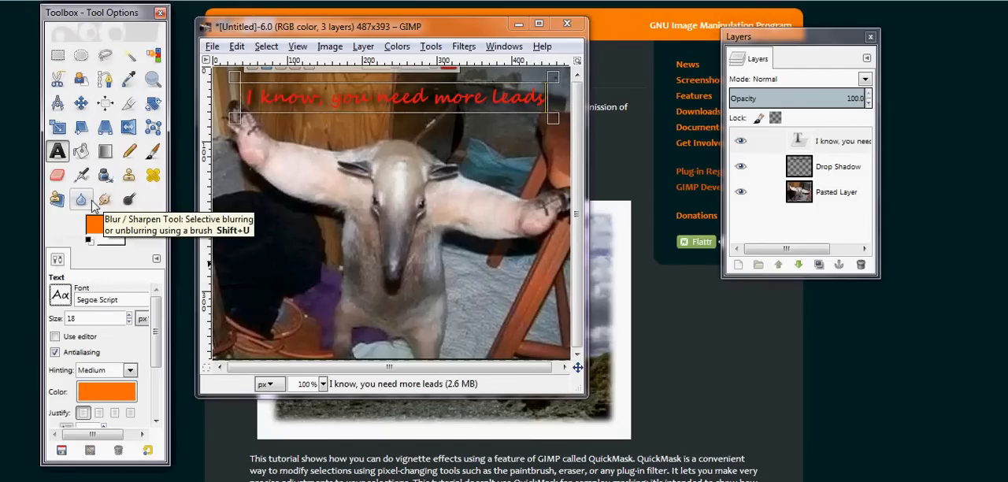
Change the caption's font to Impact Condensed
left_click(60, 296)
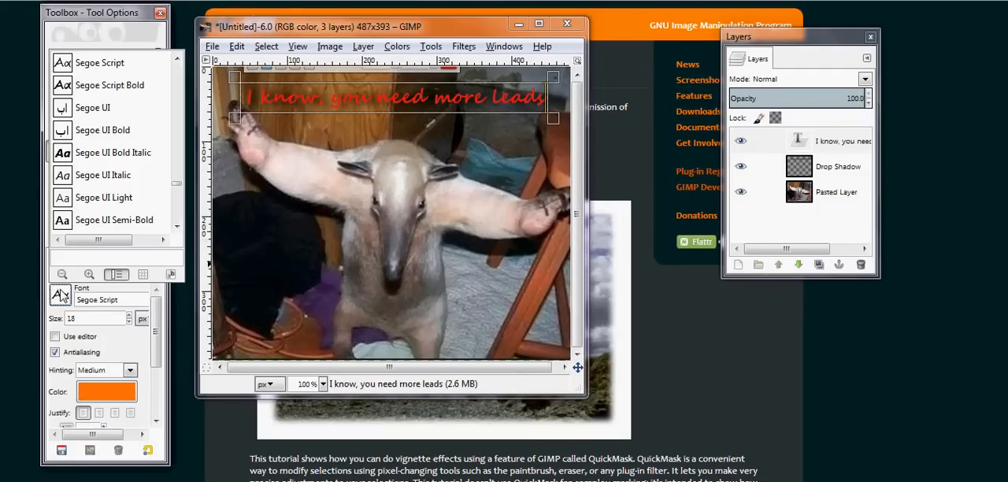
left_click_drag(176, 184, 150, 126)
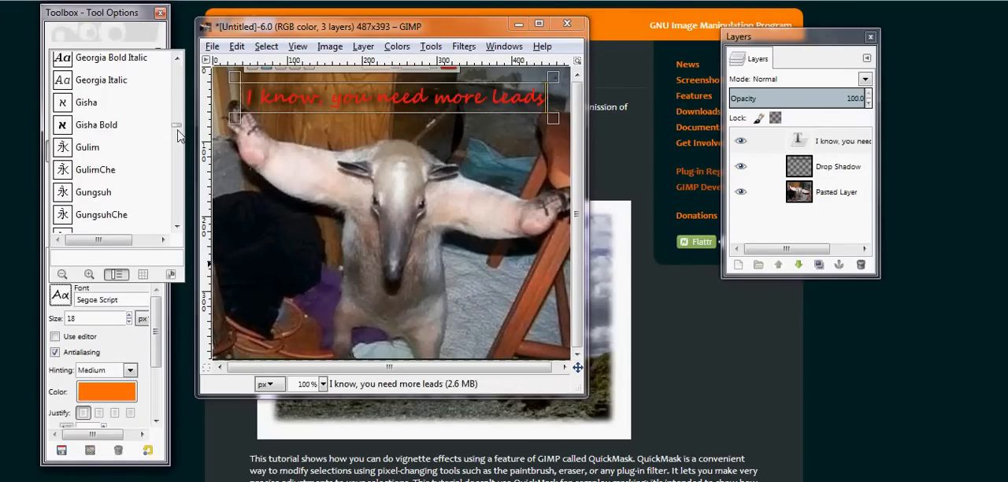
left_click(178, 226)
left_click(179, 227)
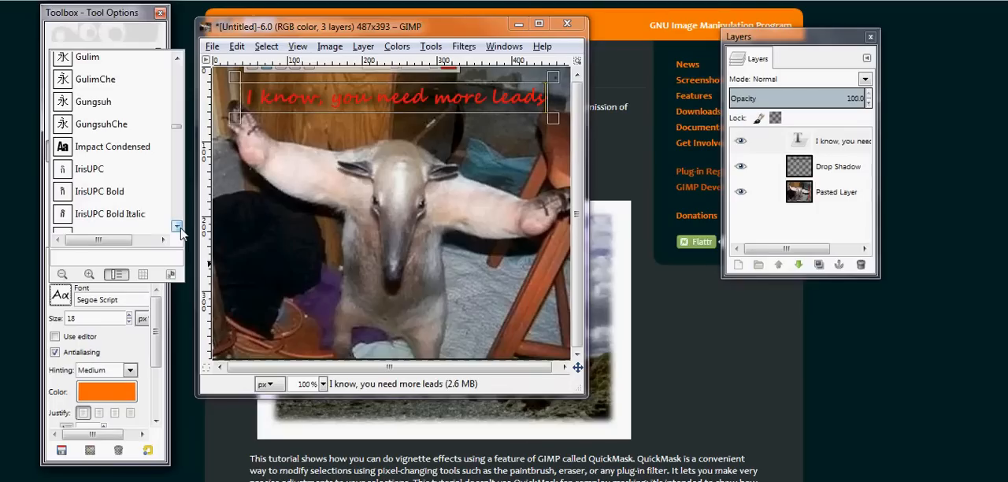
left_click(113, 147)
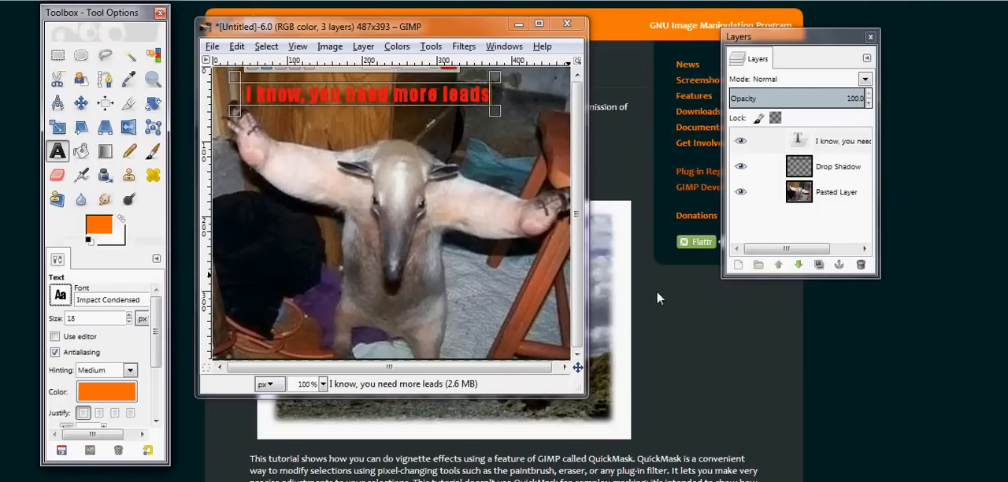
Delete the Drop Shadow layer from beneath the caption
left_click(744, 146)
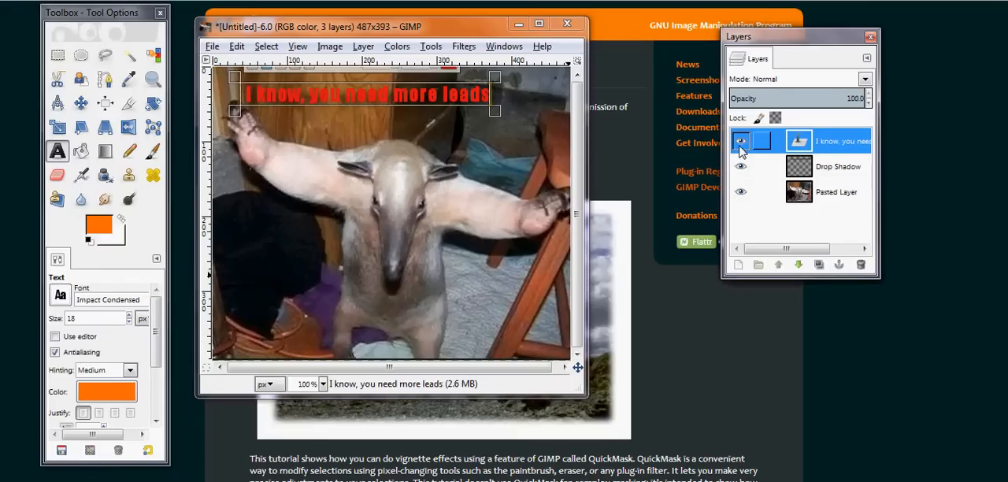
left_click_drag(815, 167, 861, 266)
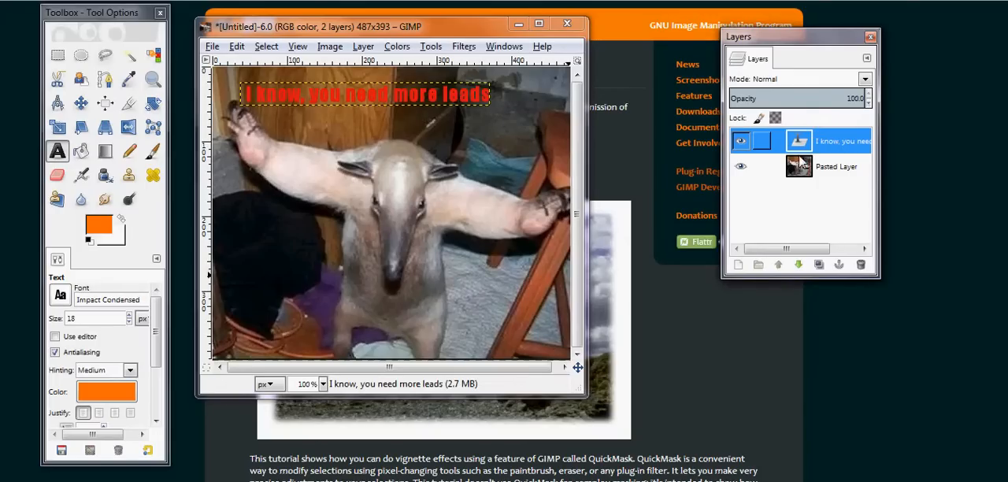
Try to raise the caption's font size to 22 px without selecting its characters
left_click(128, 315)
left_click(130, 317)
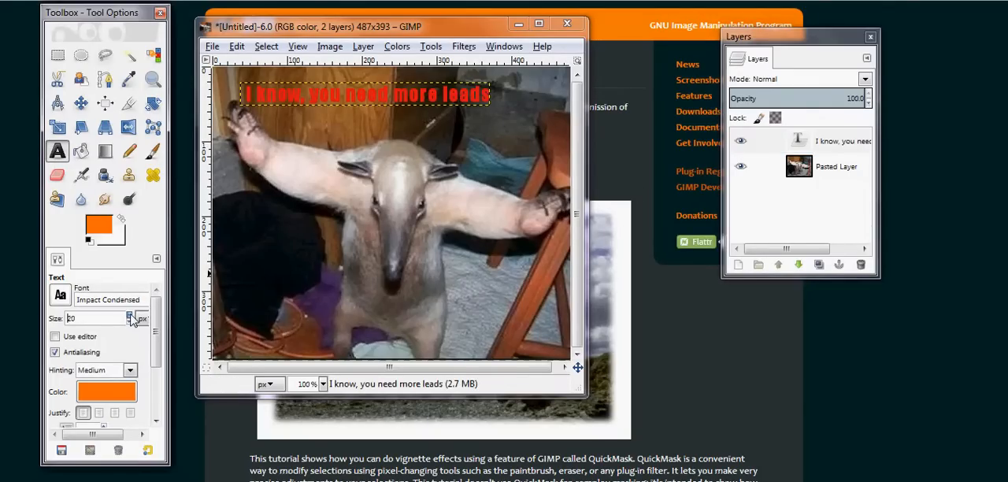
left_click(130, 317)
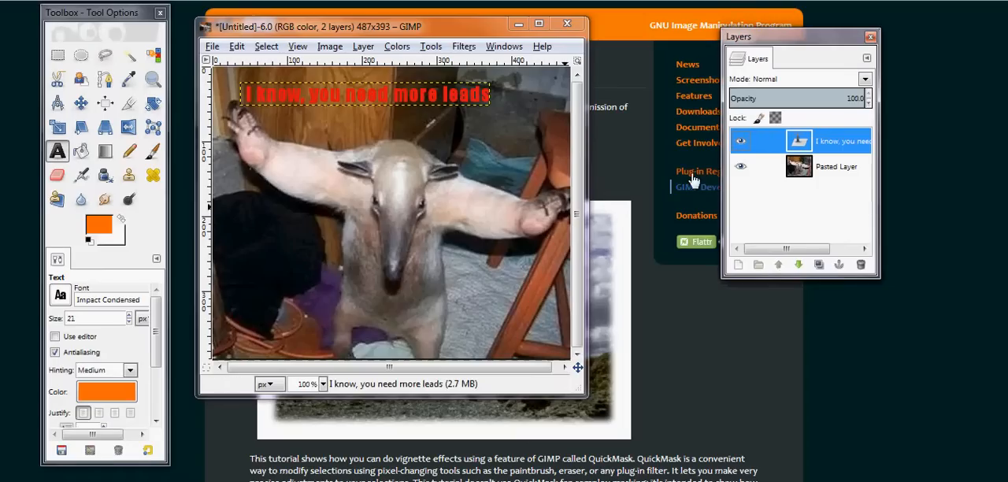
left_click(130, 316)
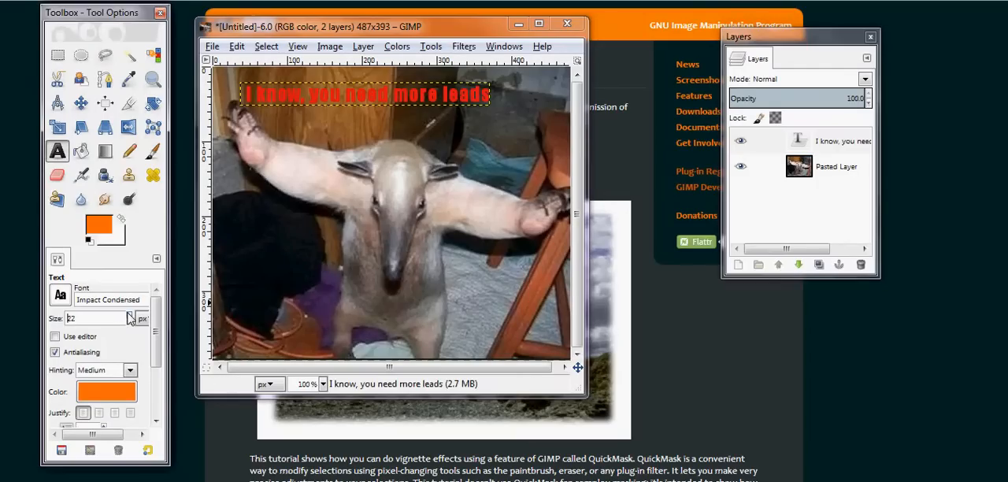
Select all the characters of the caption and try to raise the Text tool's font size to 22 px
left_click(488, 94)
double_click(492, 94)
left_click(489, 95)
left_click_drag(490, 95, 238, 99)
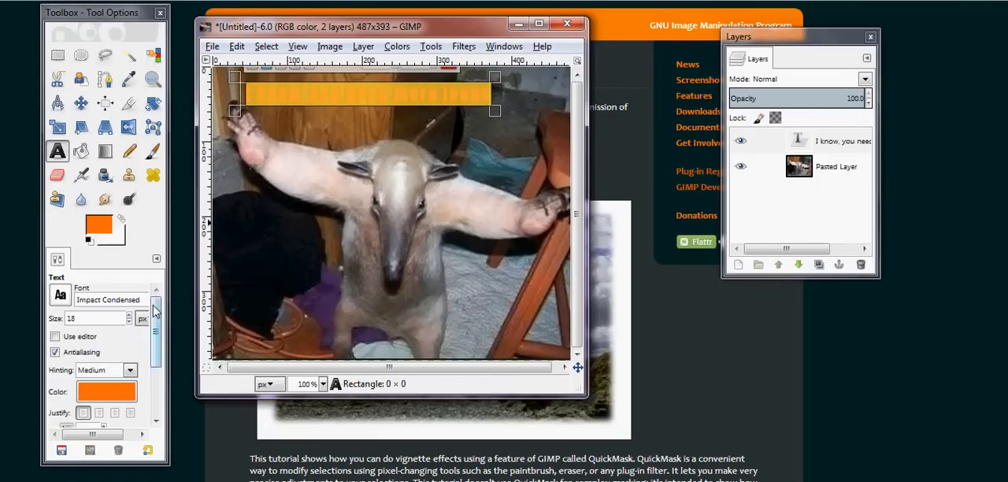
left_click(130, 315)
left_click(130, 315)
left_click(130, 315)
left_click(130, 315)
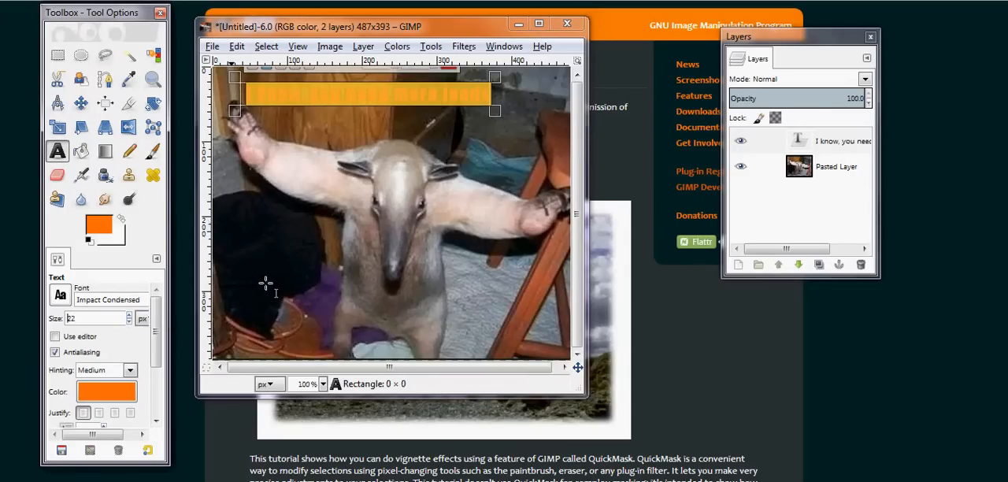
left_click(847, 141)
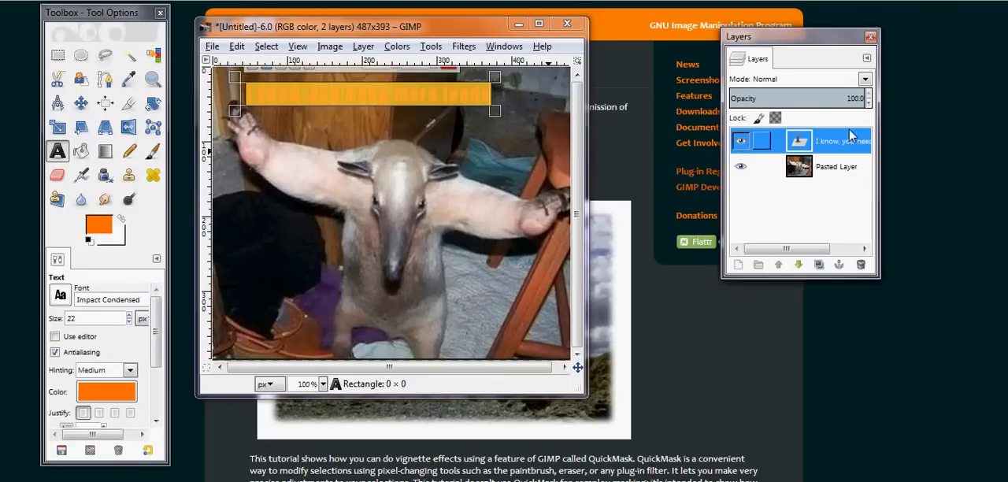
Enlarge the image window and set the selected caption characters' font size to 30 px
left_click(494, 95)
left_click(539, 24)
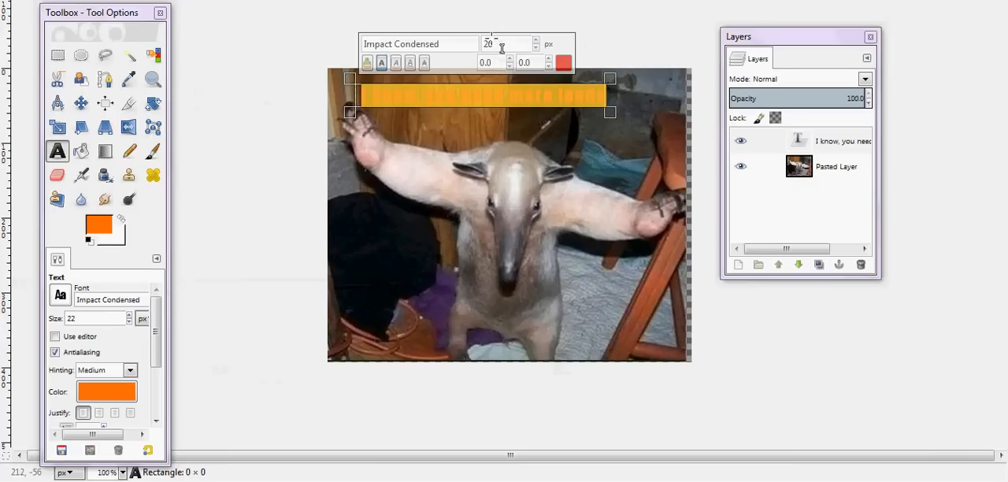
left_click(535, 40)
left_click(536, 40)
left_click(535, 40)
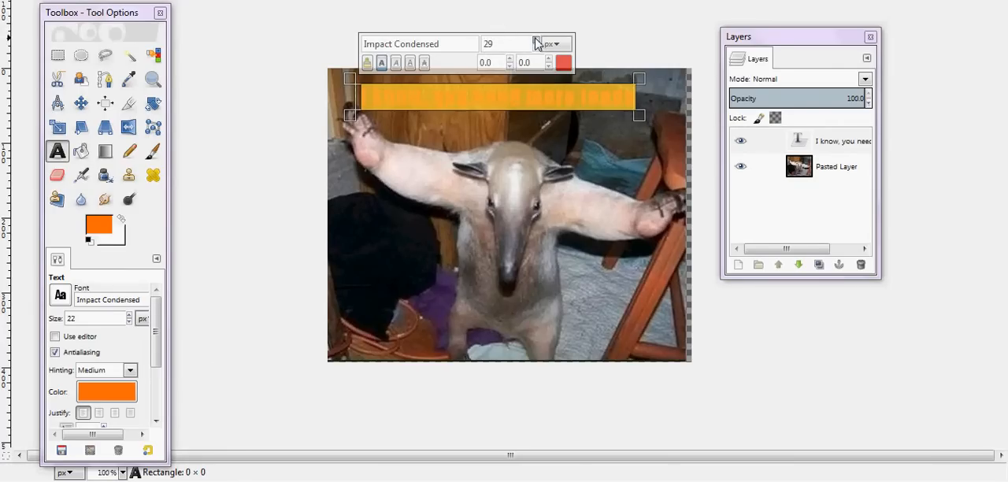
left_click(537, 40)
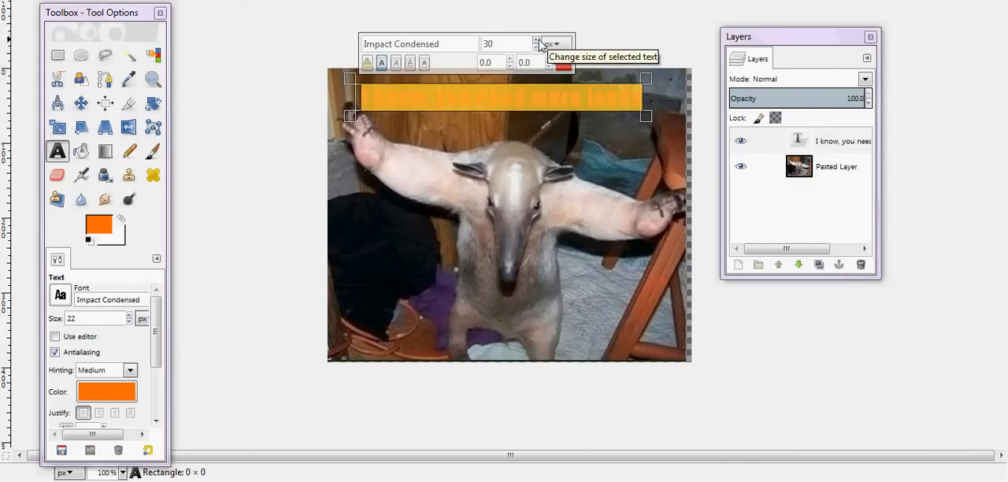
left_click(630, 45)
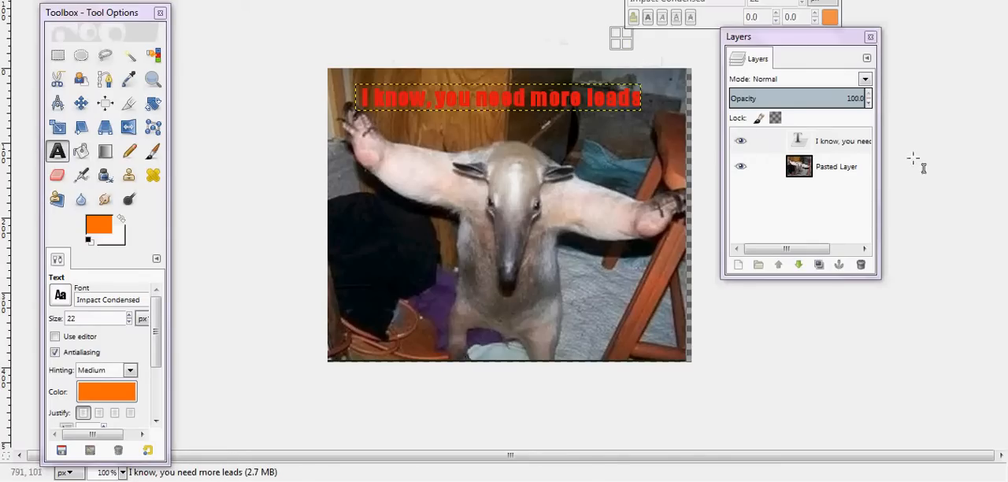
Apply a green (00be00) Drop Shadow to the caption layer with offsets 4 and 4, blur radius 15 and opacity 75
left_click(834, 140)
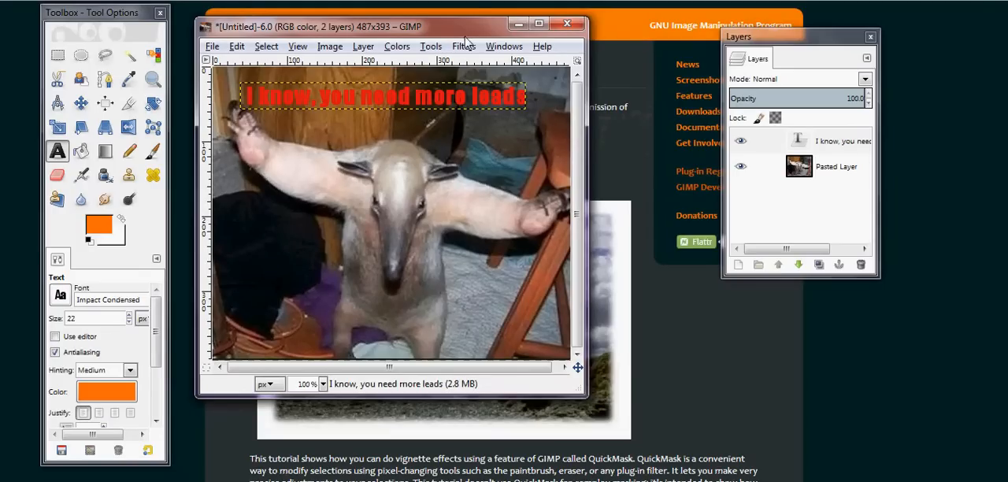
left_click(464, 46)
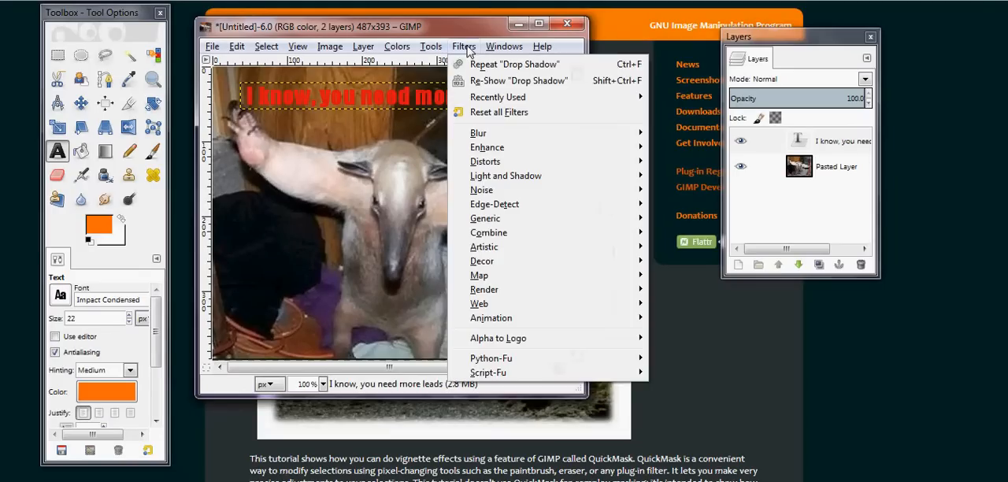
mouse_move(561, 181)
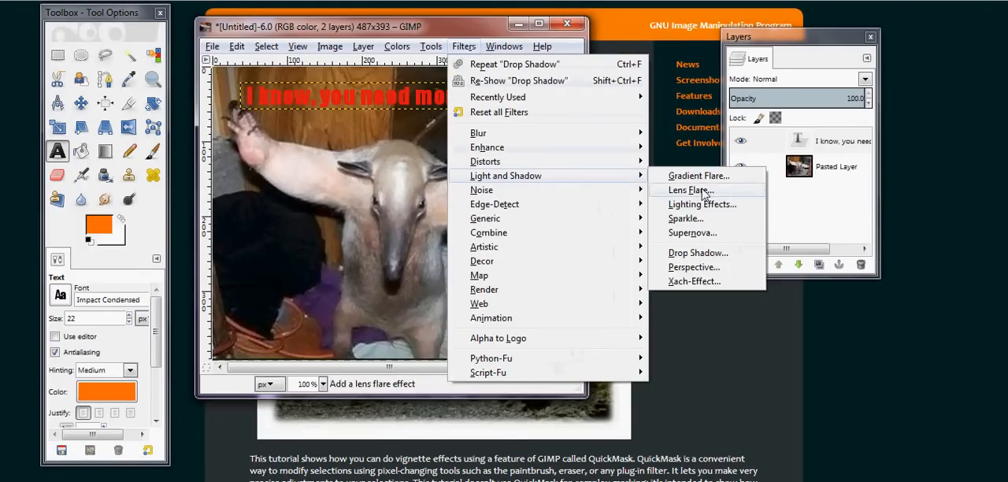
left_click(725, 253)
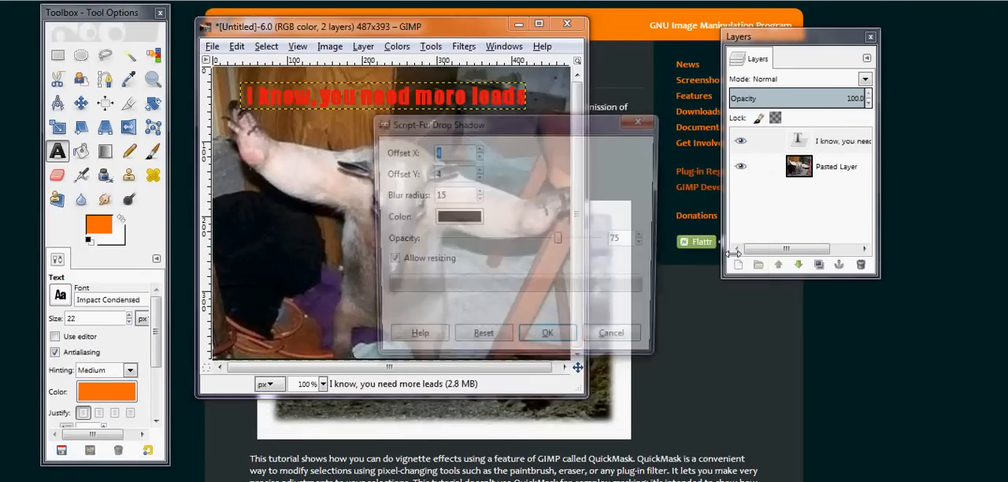
left_click(470, 221)
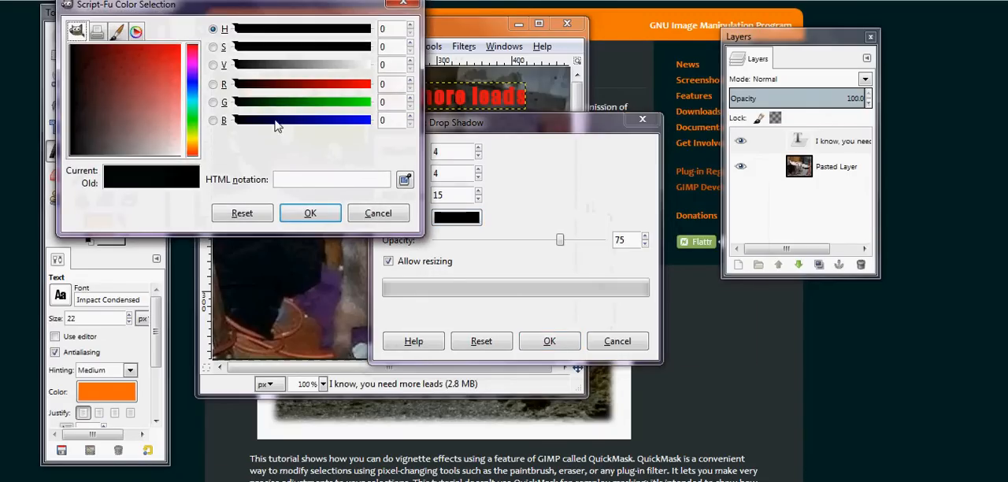
left_click(338, 106)
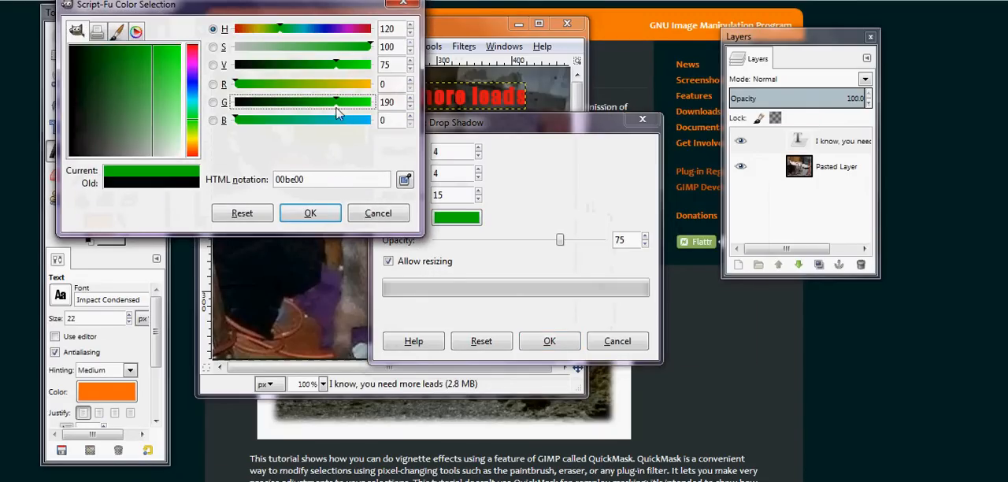
left_click(319, 214)
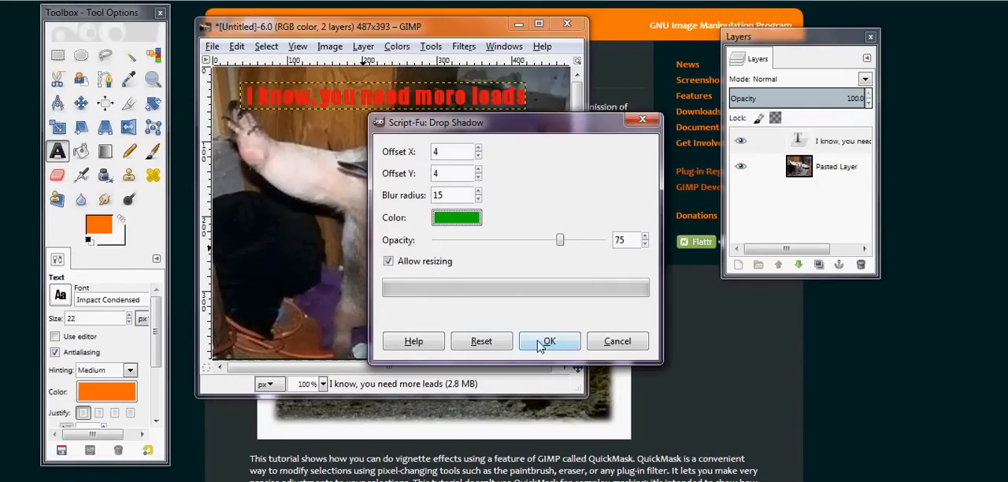
left_click(544, 341)
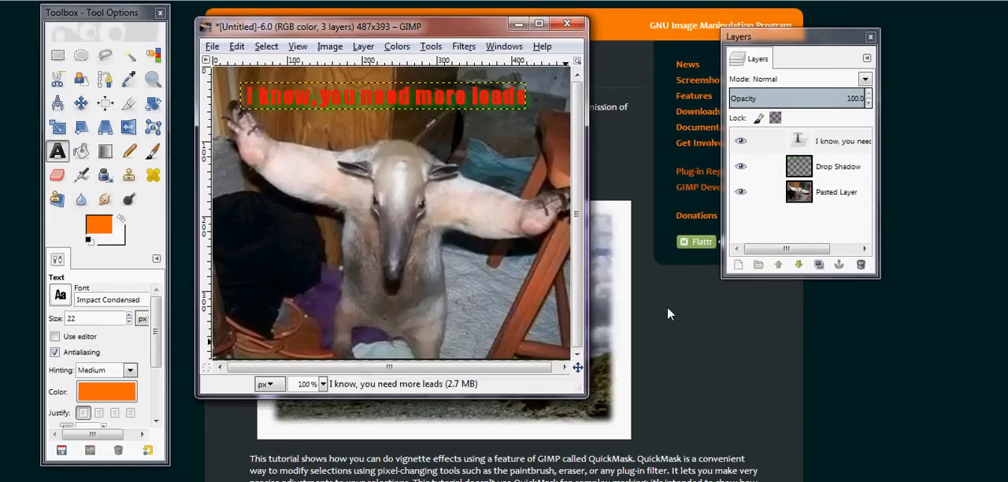
Apply another Drop Shadow to the caption layer in near-black (090a09), with offsets 4 and 4, blur radius 15 and opacity 75
left_click(850, 141)
left_click(463, 46)
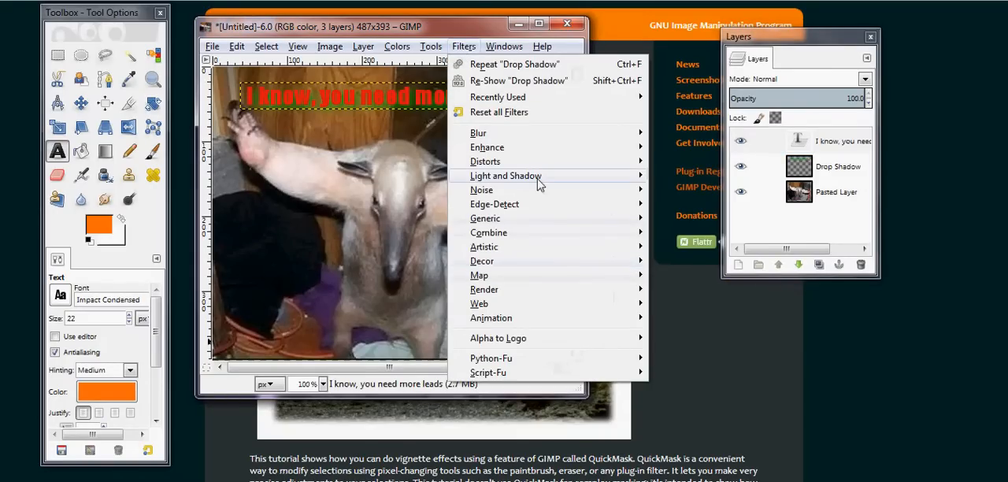
mouse_move(541, 183)
left_click(705, 252)
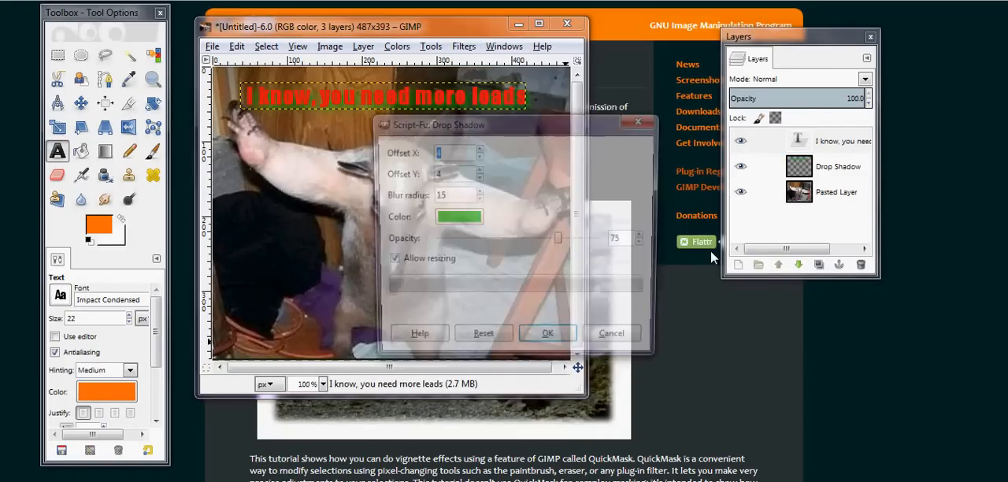
left_click(457, 218)
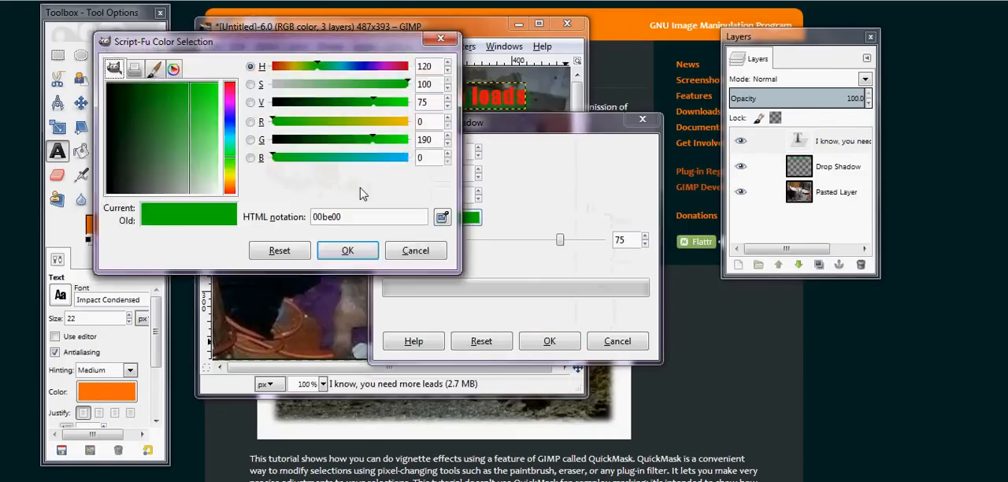
left_click(113, 192)
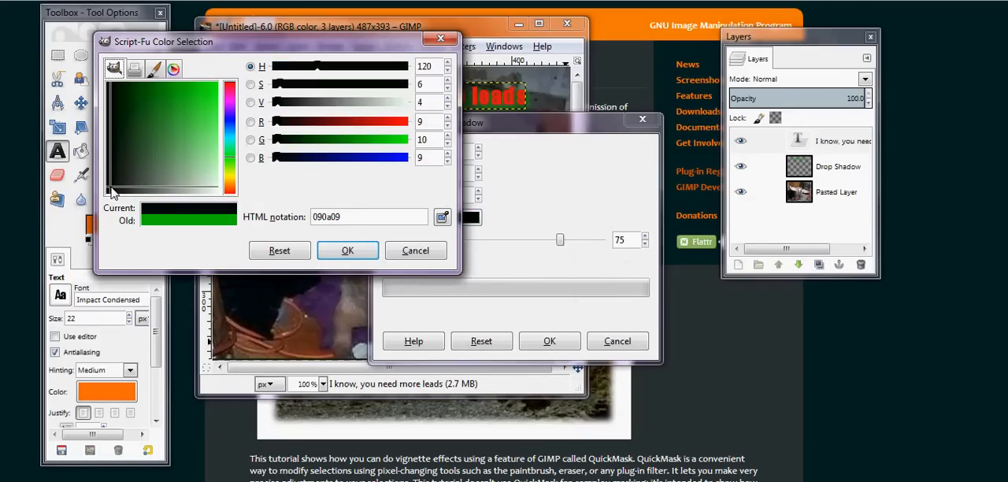
left_click(344, 250)
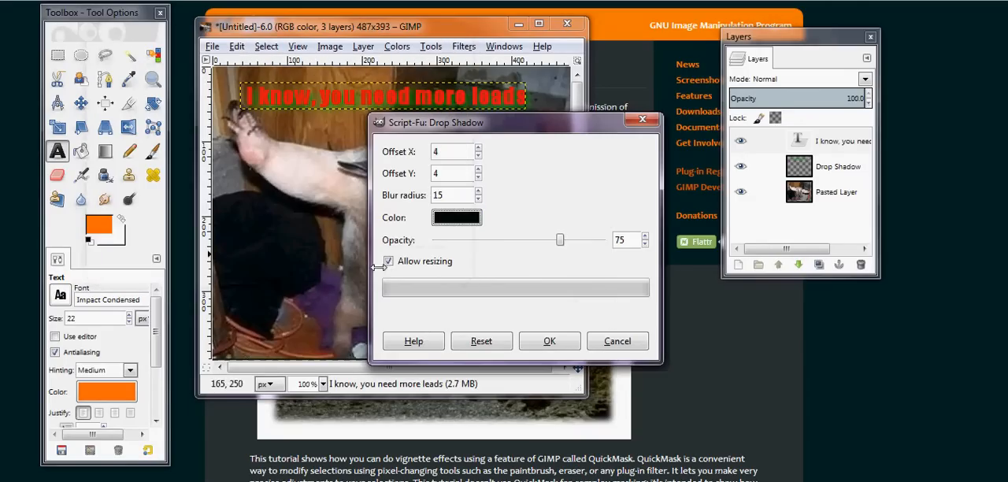
left_click(561, 345)
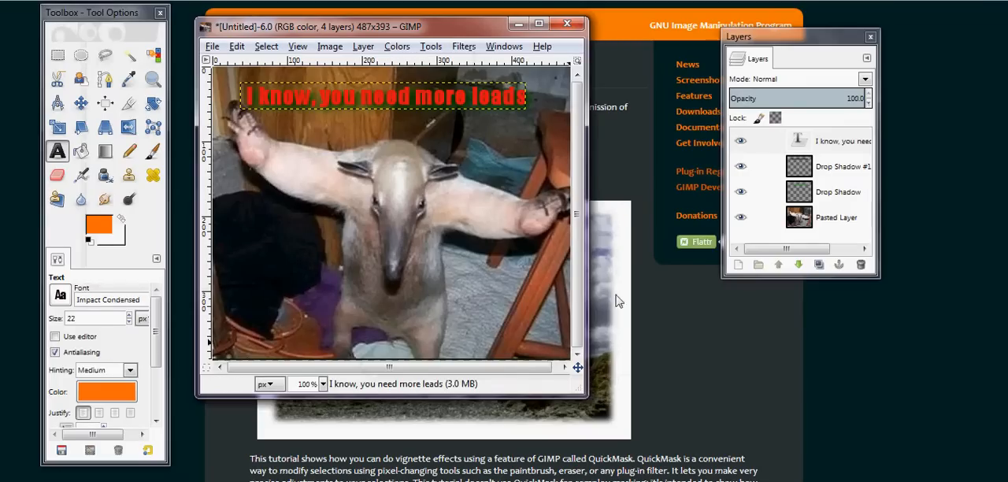
Toggle the visibility of the caption and shadow layers to compare the effect of each one
left_click(739, 168)
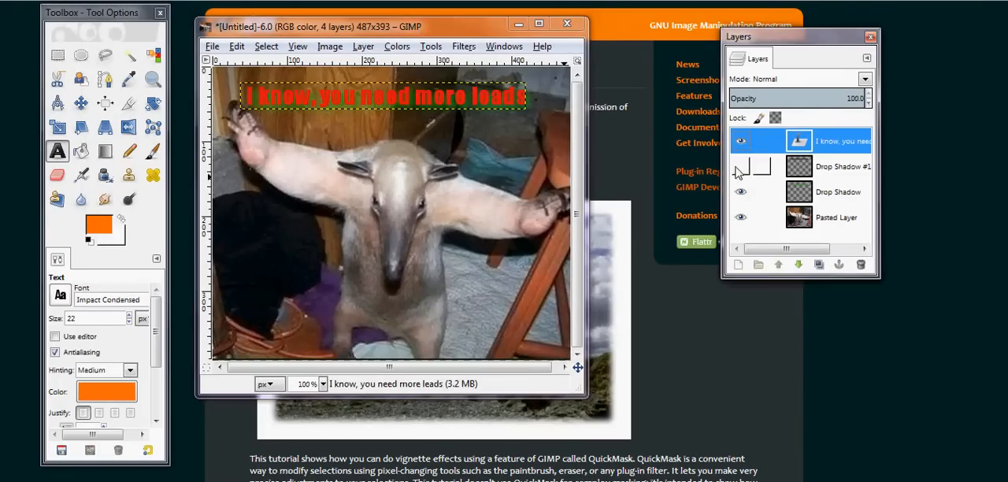
left_click(740, 145)
left_click(740, 141)
left_click(740, 192)
left_click(741, 168)
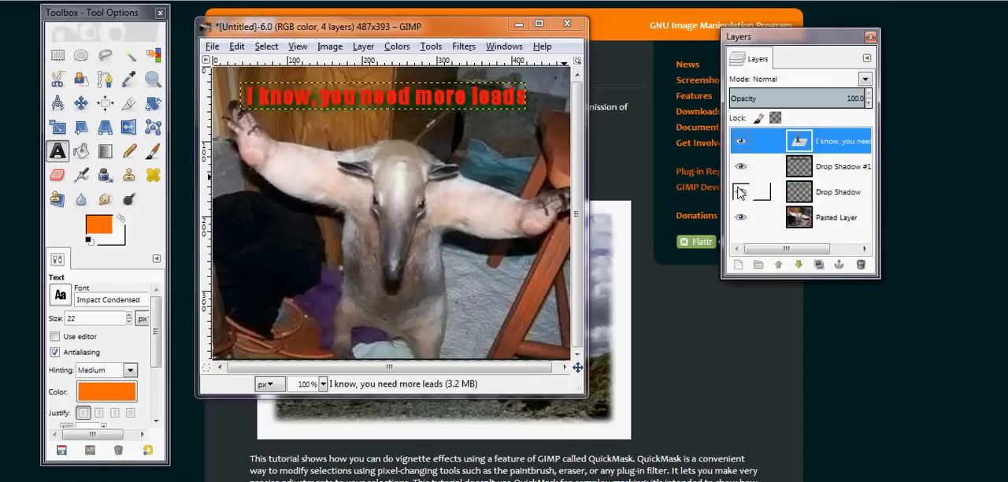
Compare the caption with and without the green Drop Shadow layer and delete that layer
left_click(741, 192)
left_click(741, 193)
left_click(740, 192)
left_click(741, 192)
left_click(830, 194)
left_click_drag(831, 194, 858, 266)
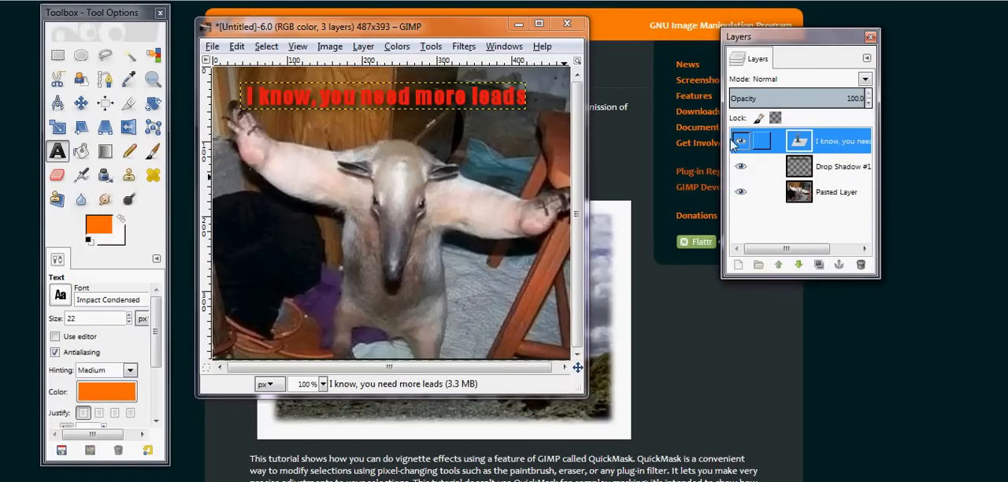
Add a second dark Drop Shadow to the caption with offsets 4 and 4, blur radius 15 and opacity 75
left_click(465, 47)
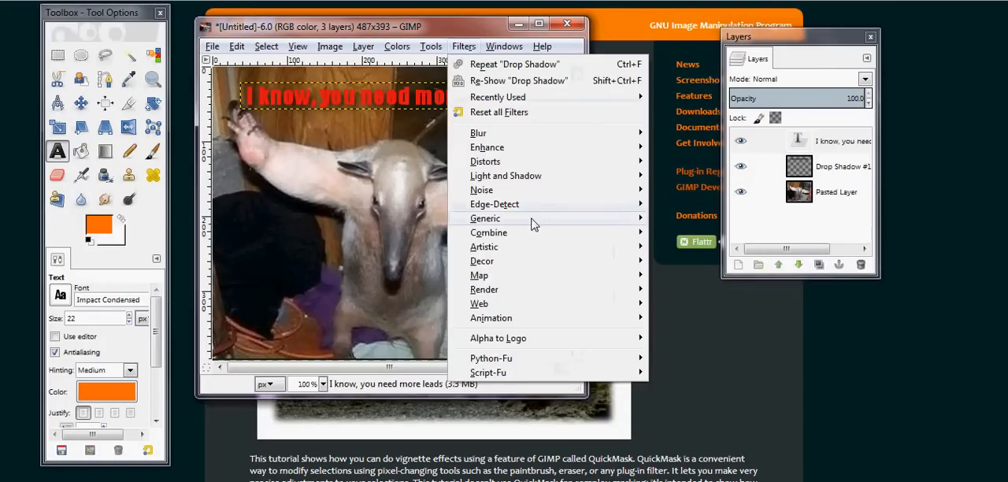
mouse_move(547, 178)
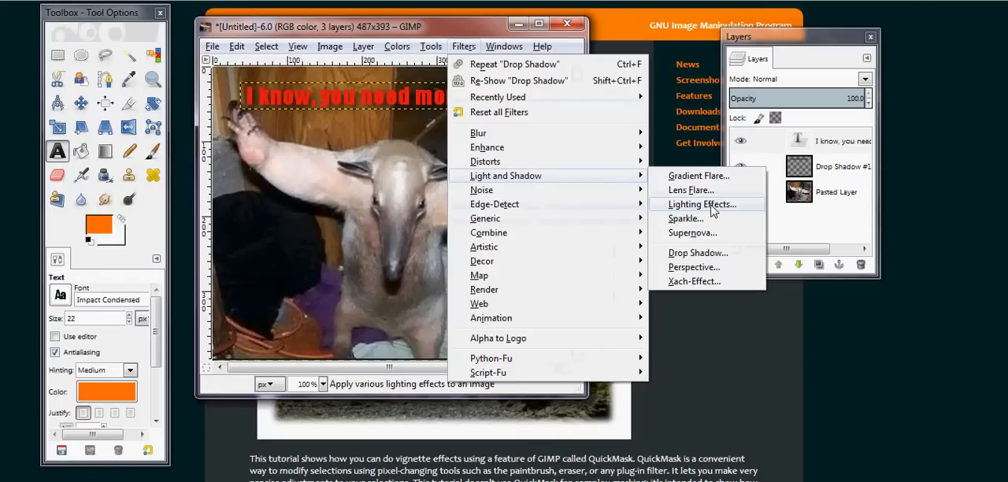
left_click(698, 254)
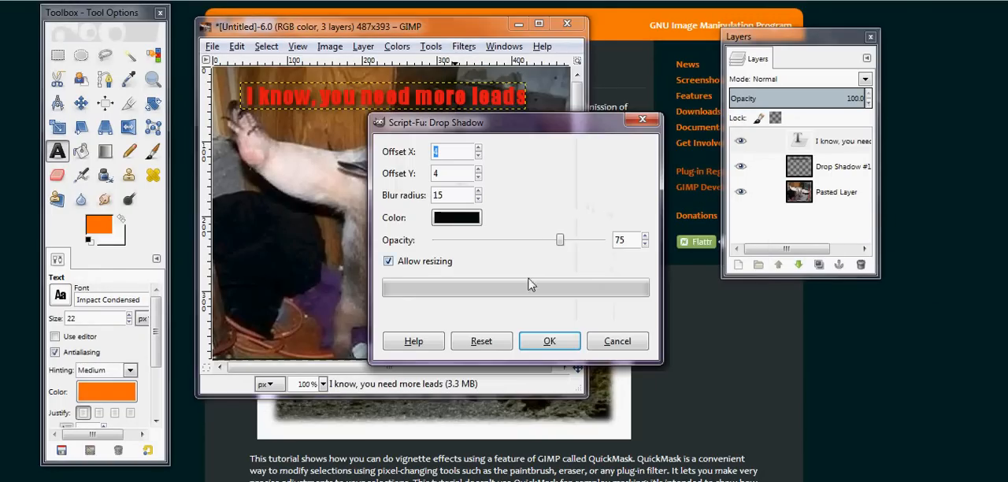
left_click(551, 344)
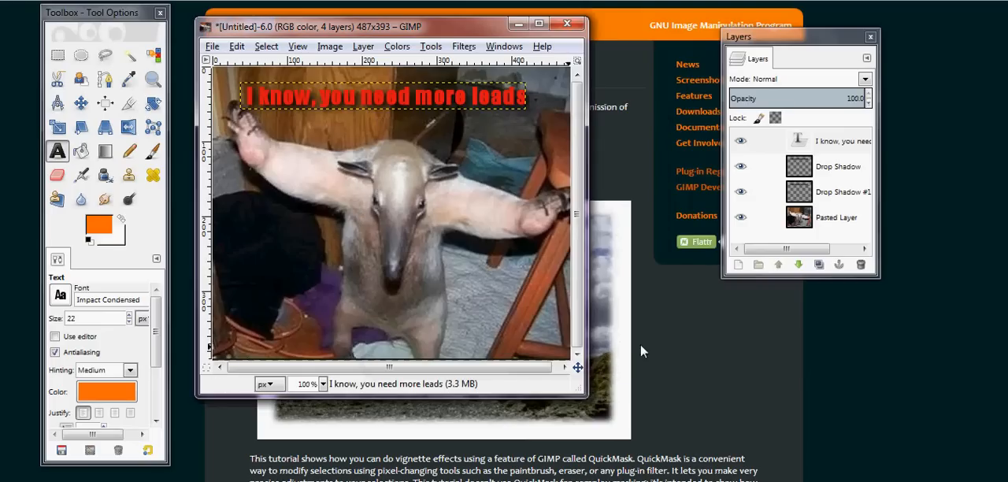
Link the caption layer with the Drop Shadow and Drop Shadow #1 layers, leaving the Pasted Layer unlinked
left_click(761, 218)
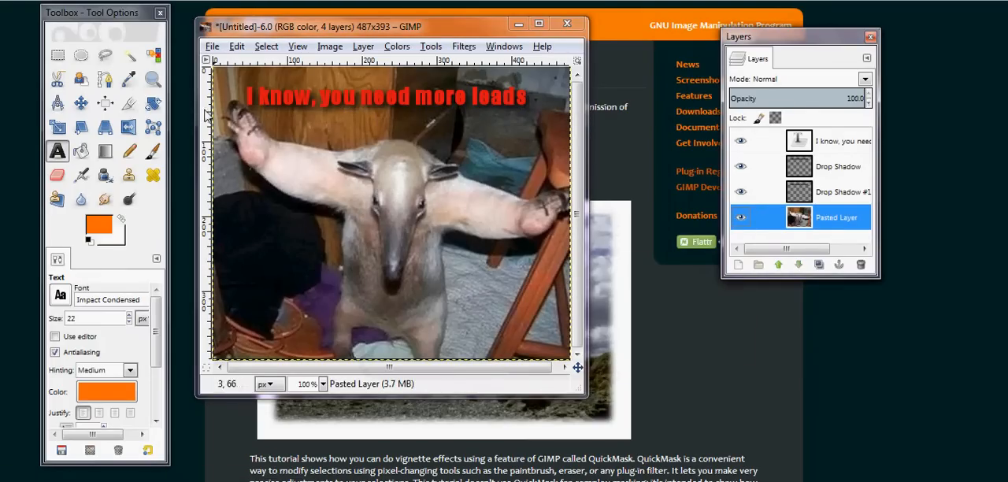
left_click(834, 148)
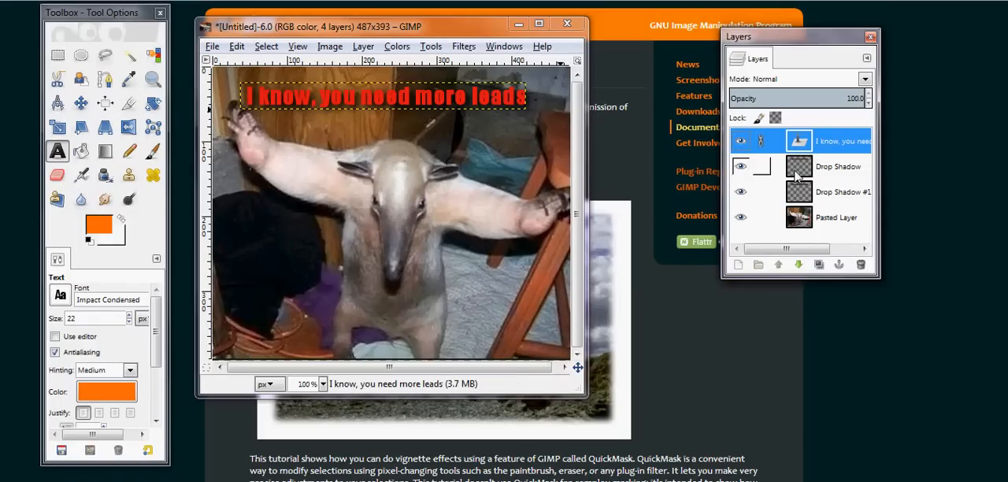
left_click(761, 166)
left_click(761, 191)
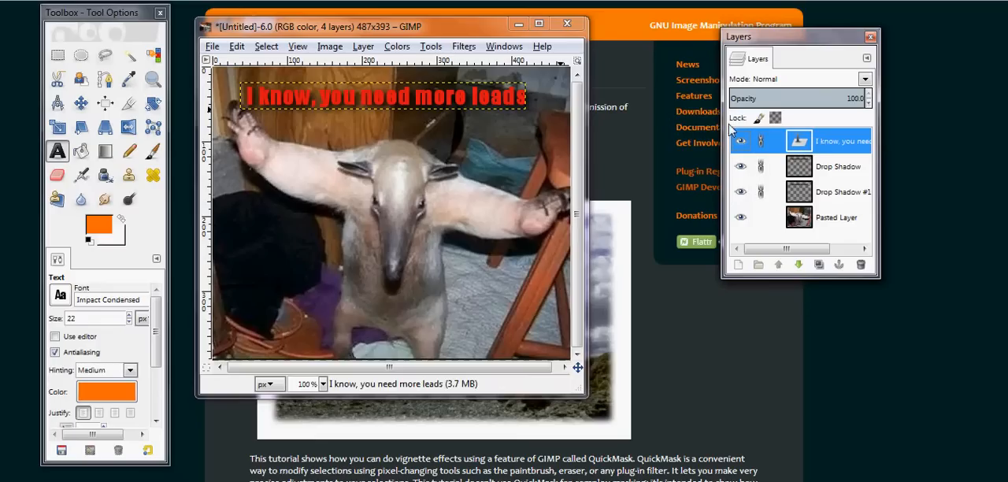
Move the linked caption and shadows slightly down and to the right across the image with the Move tool
left_click(85, 108)
left_click_drag(334, 103, 353, 115)
left_click(606, 144)
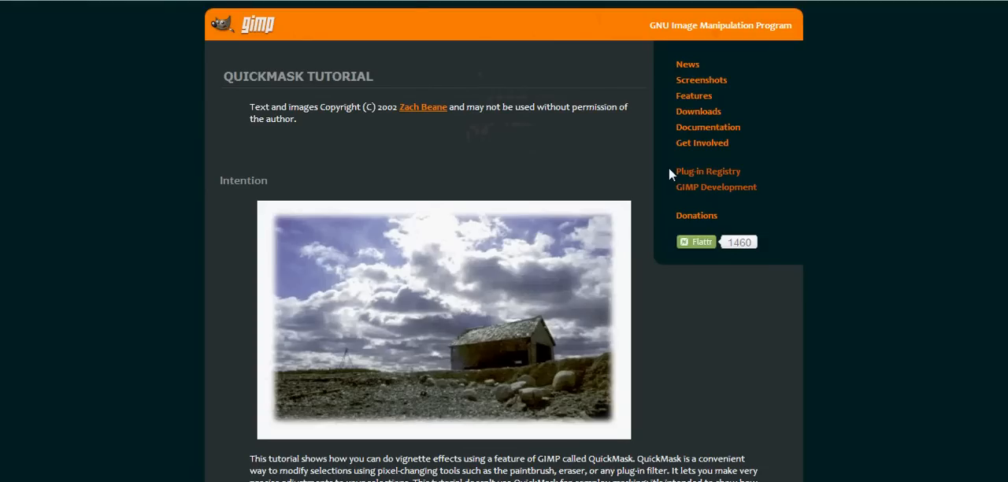
left_click(476, 481)
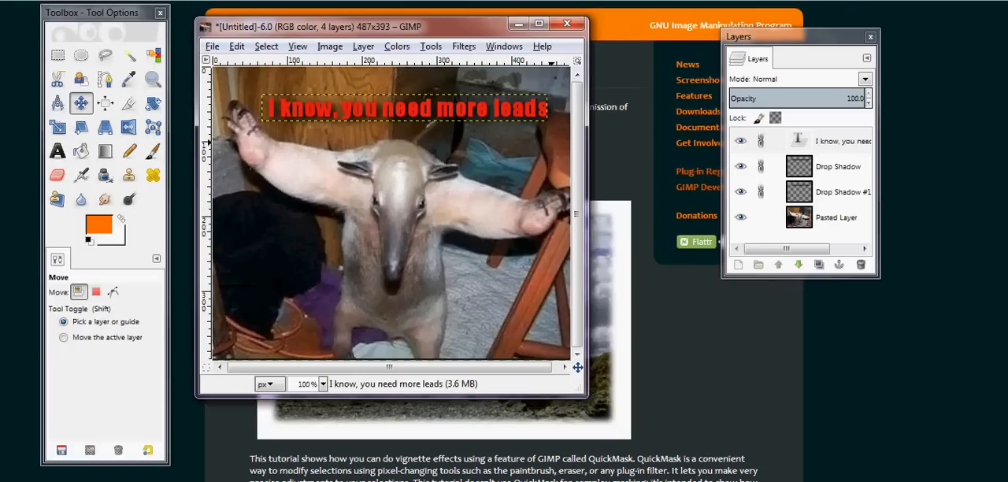
Add a near-white (edf6ed) Drop Shadow to the caption with offsets 4 and 4, blur radius 15 and opacity 75, then select the Pasted Layer
left_click(838, 142)
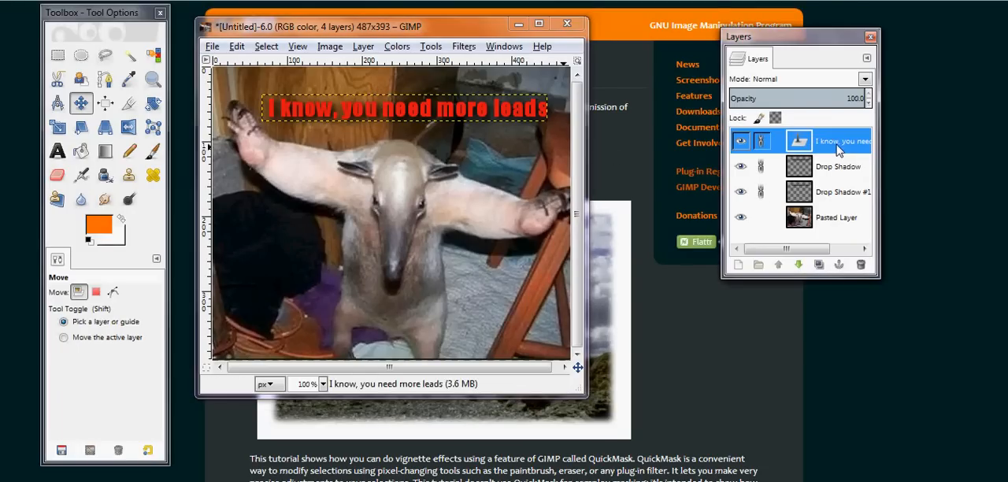
left_click(473, 49)
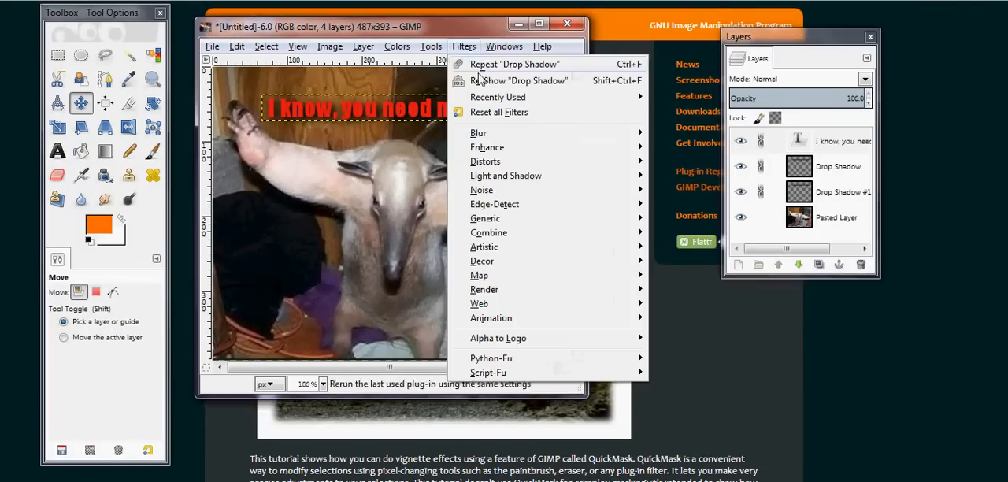
mouse_move(546, 183)
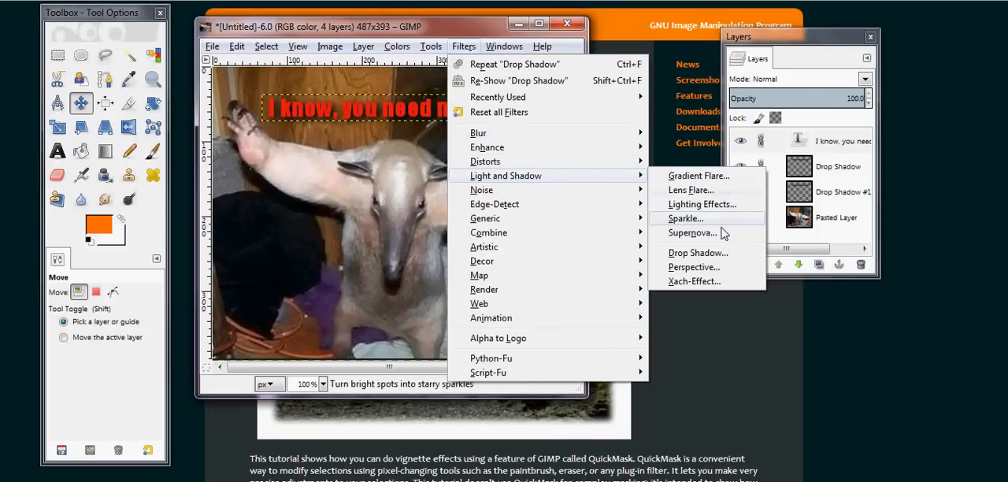
left_click(705, 252)
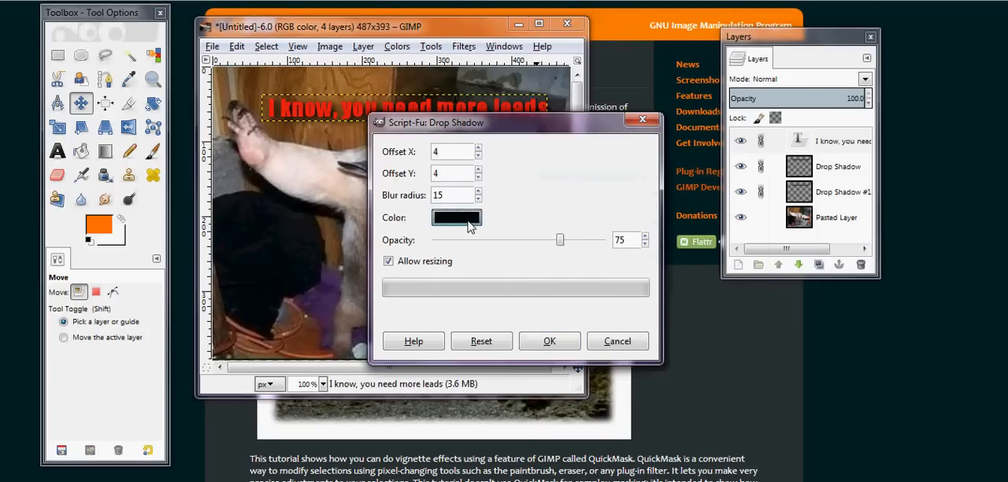
left_click(477, 221)
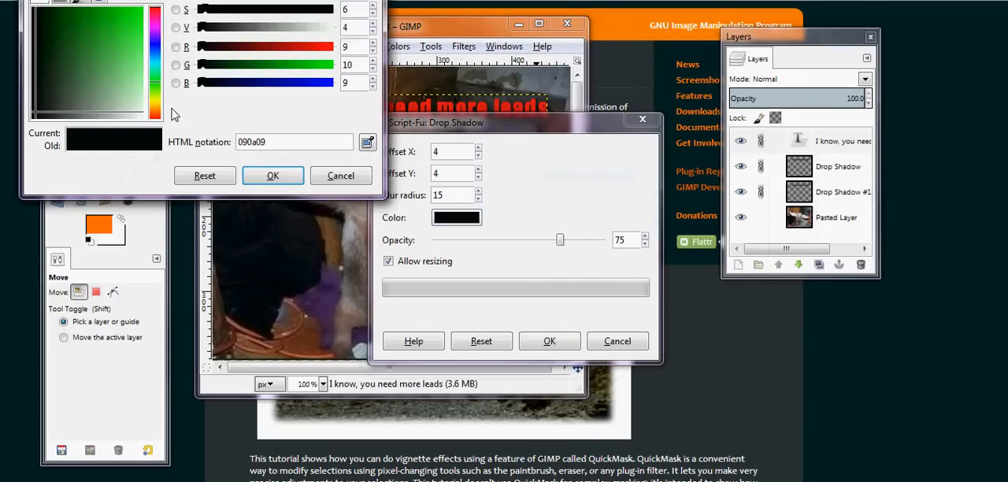
left_click_drag(145, 116, 142, 120)
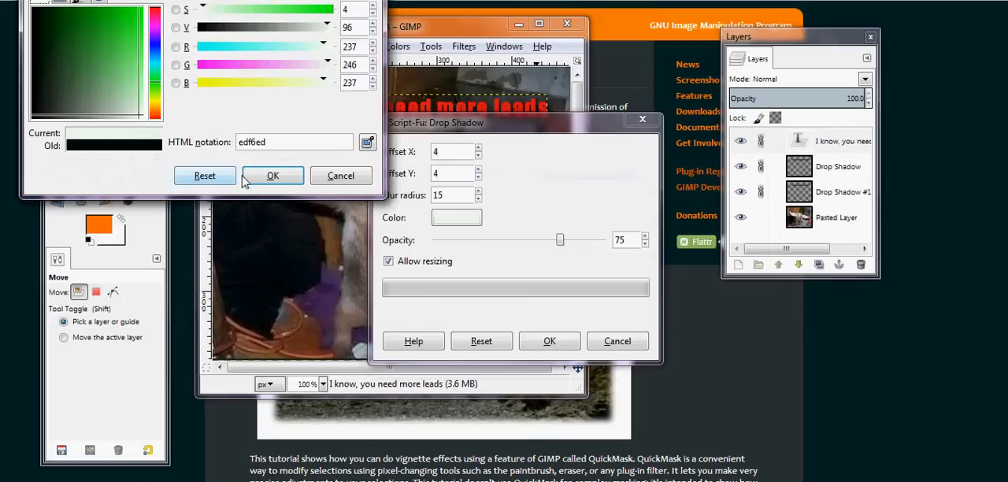
left_click(268, 178)
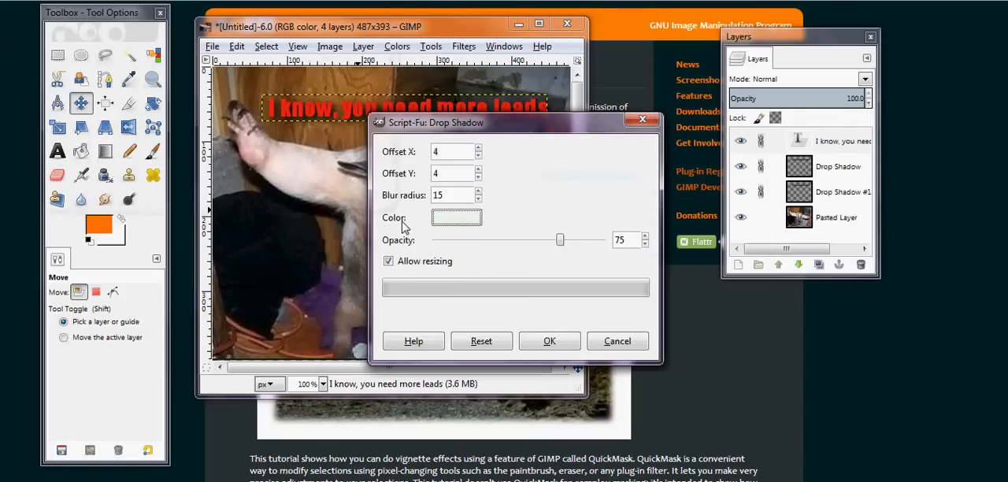
left_click(545, 339)
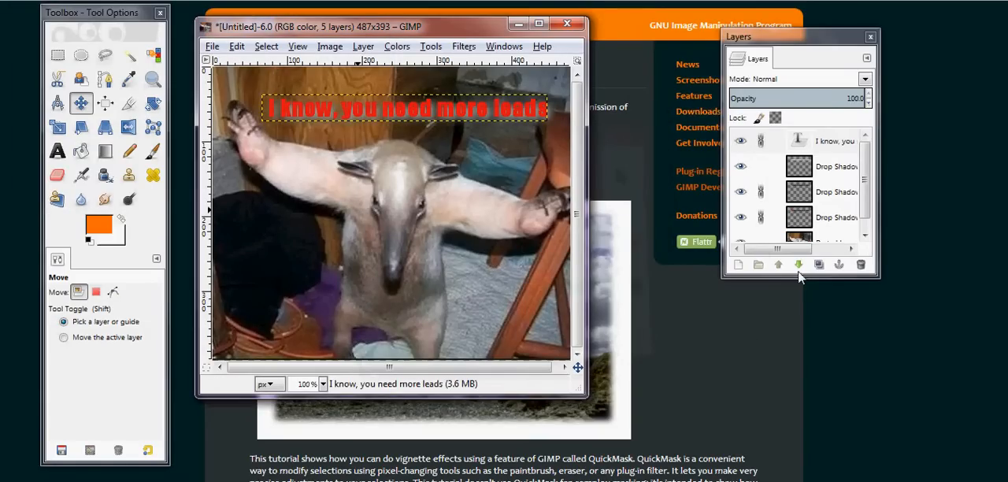
left_click(836, 238)
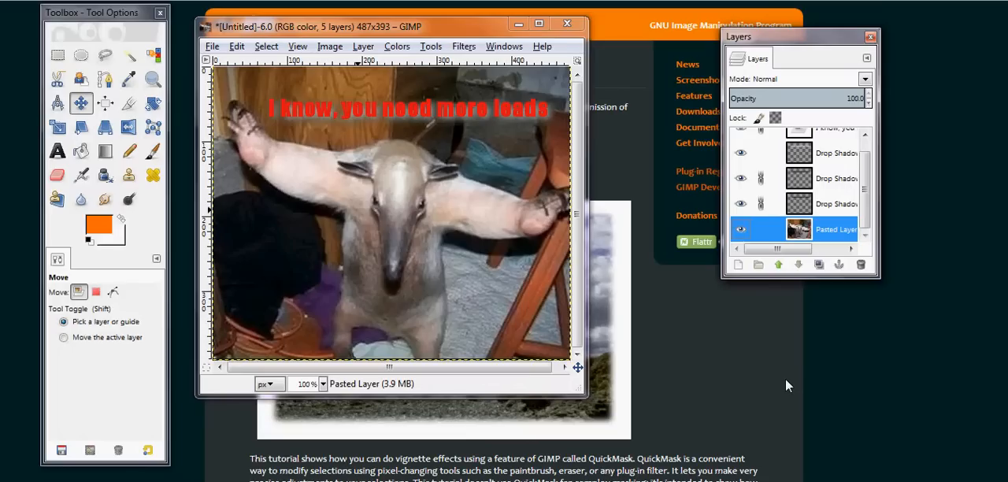
left_click_drag(860, 186, 873, 162)
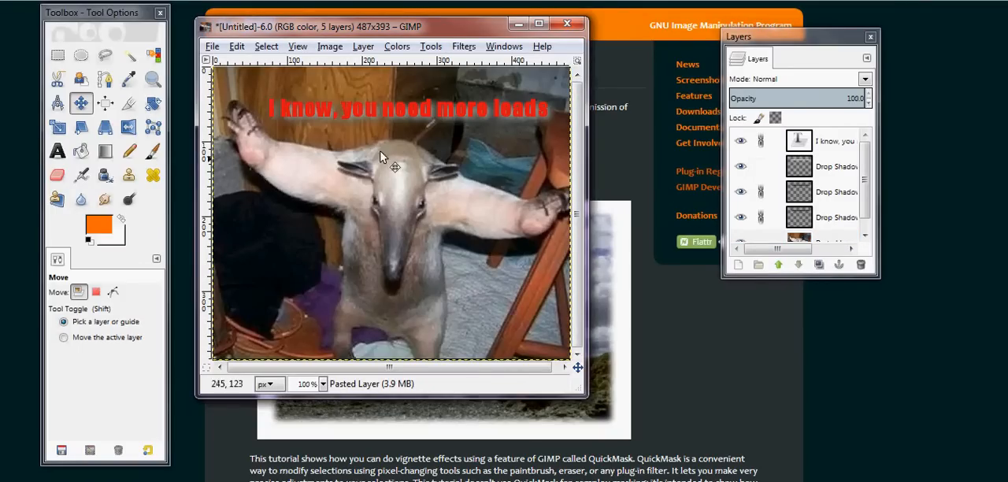
Start saving the image under a new name and go to the MEMEpics folder inside Pictures, websitespics
left_click(213, 47)
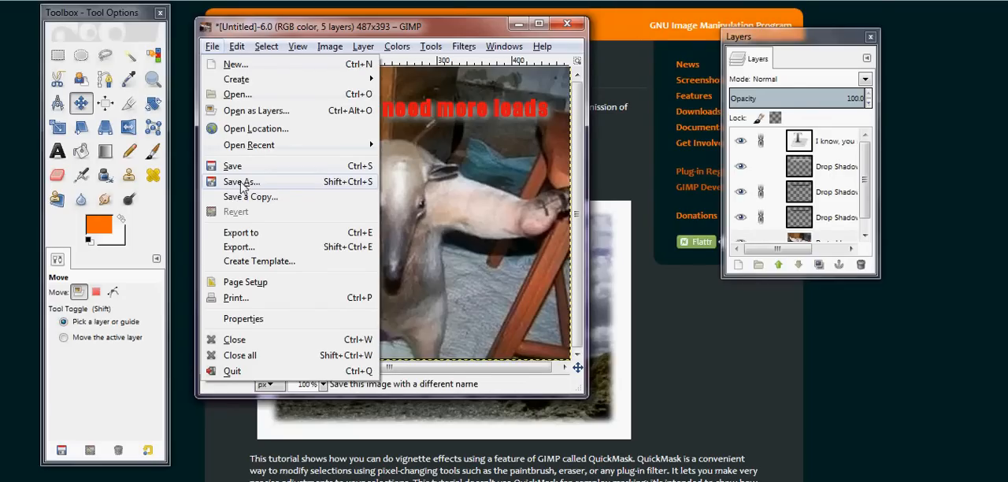
left_click(240, 184)
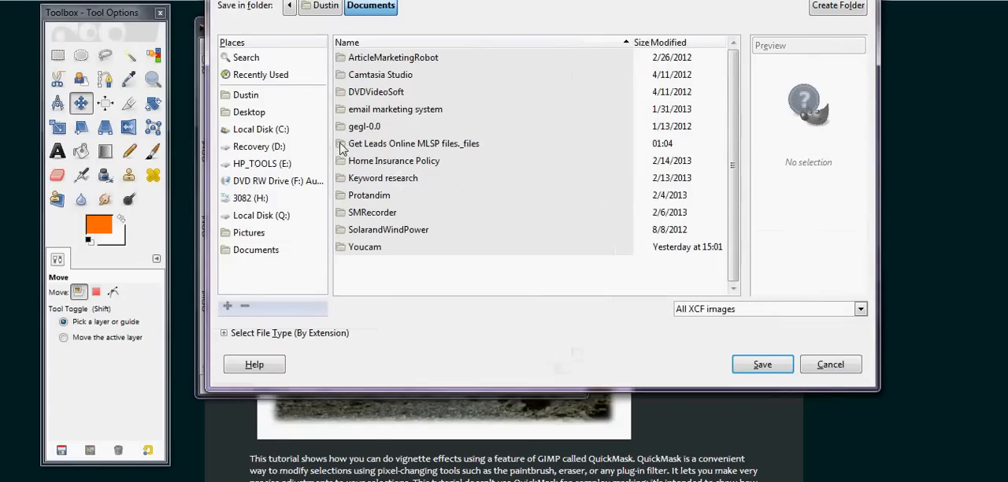
left_click(246, 95)
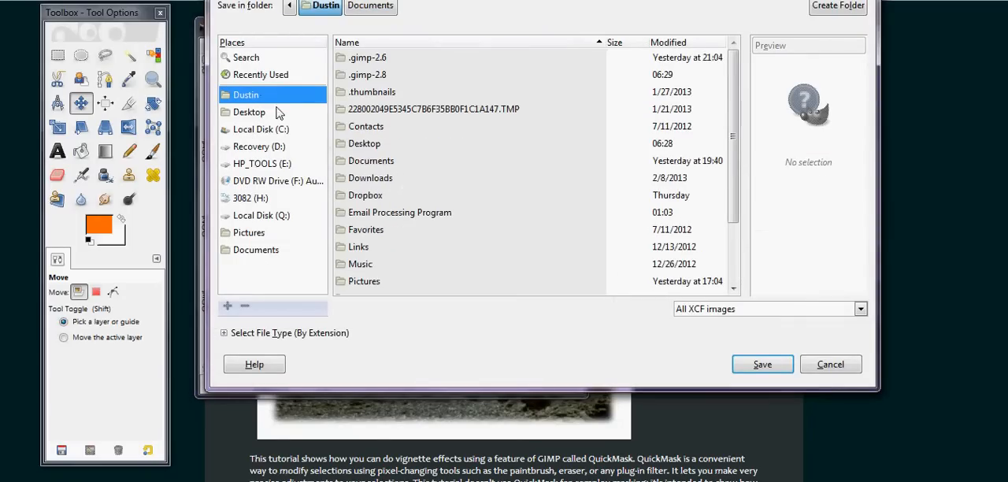
left_click(259, 233)
left_click_drag(728, 143, 733, 217)
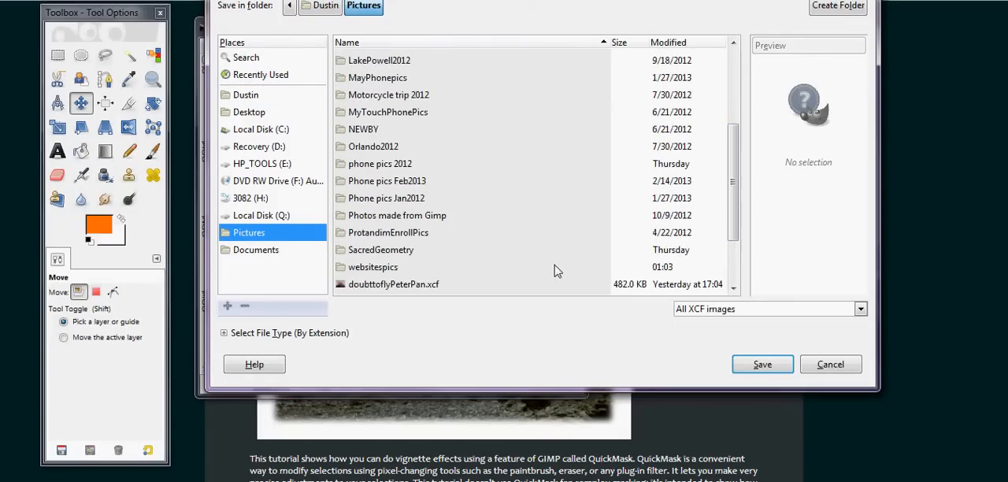
left_click(396, 268)
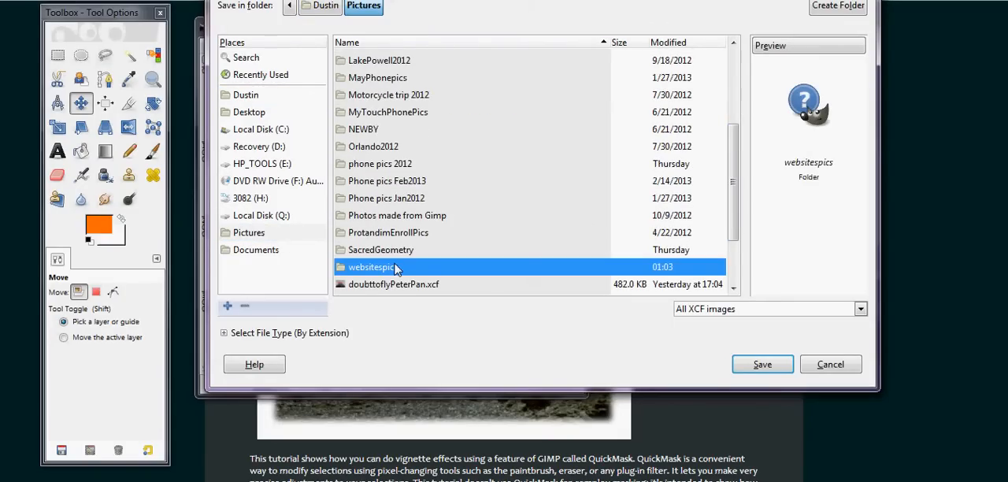
double_click(396, 268)
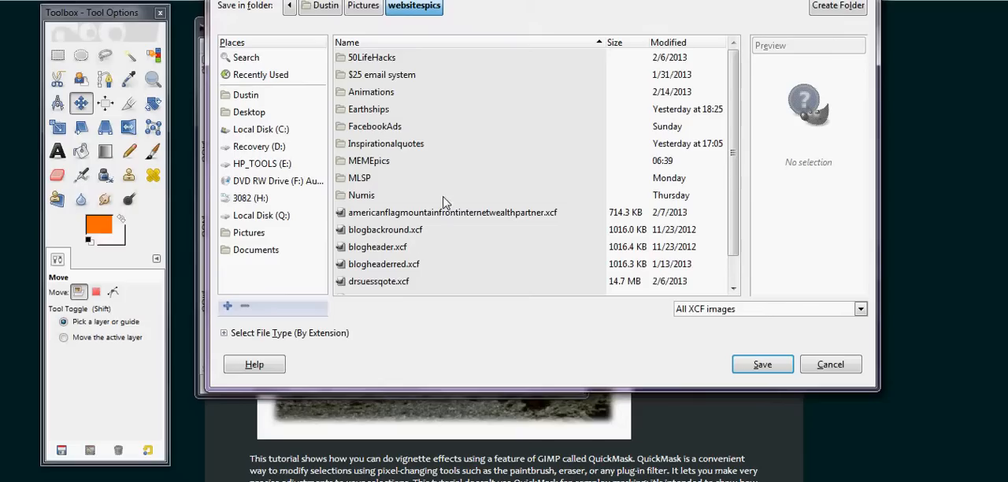
double_click(383, 163)
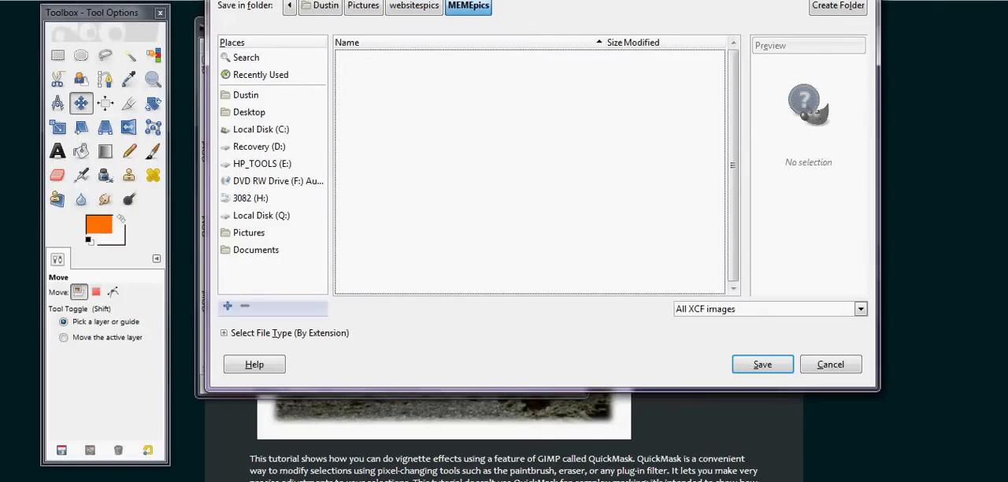
left_click_drag(372, 0, 371, 4)
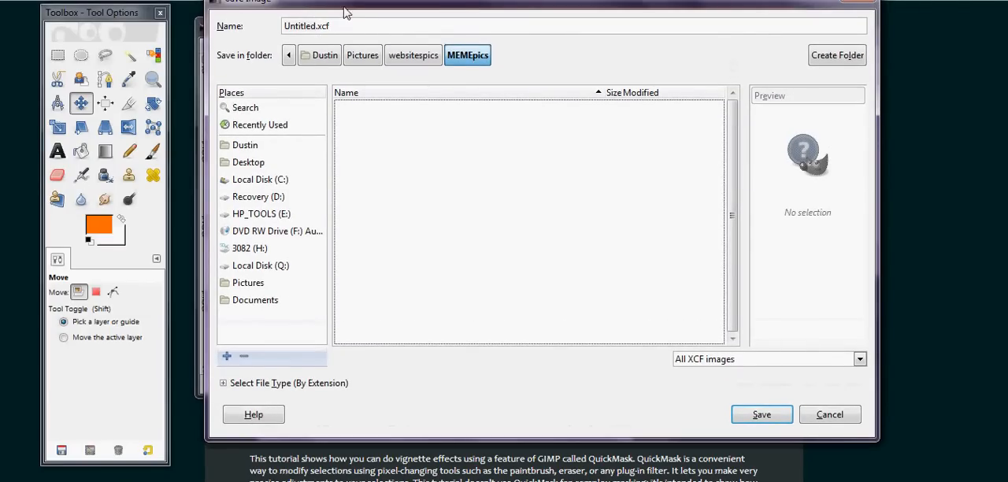
left_click_drag(350, 9, 348, 33)
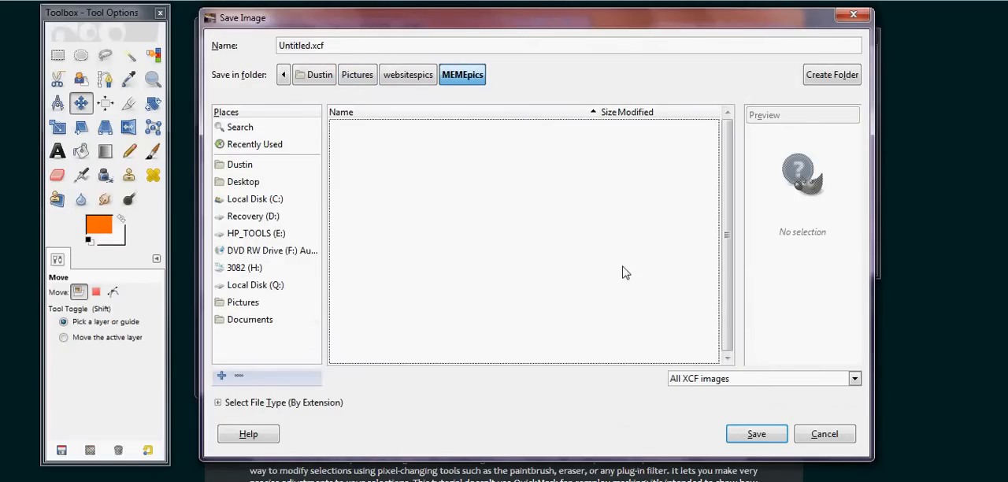
Examine the file types offered for saving the image, both in the format filter and in the by-extension list
left_click(857, 382)
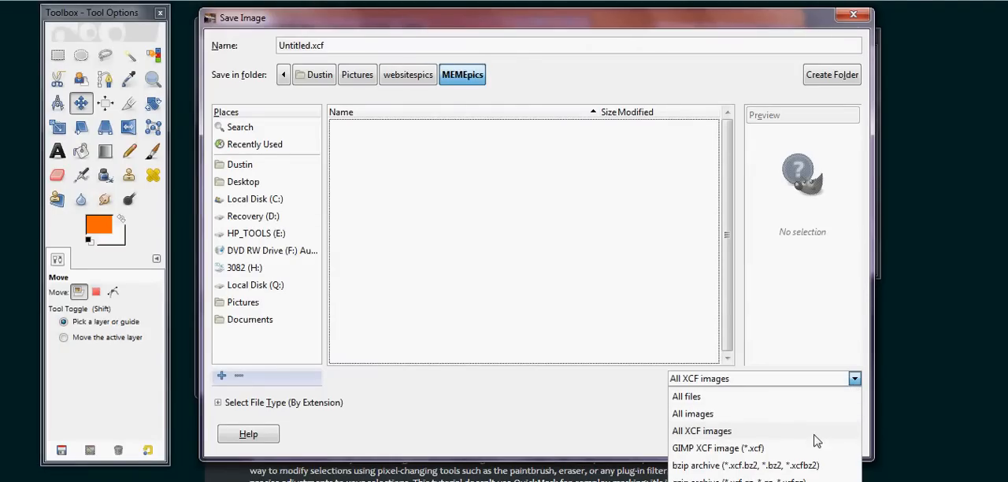
left_click(842, 359)
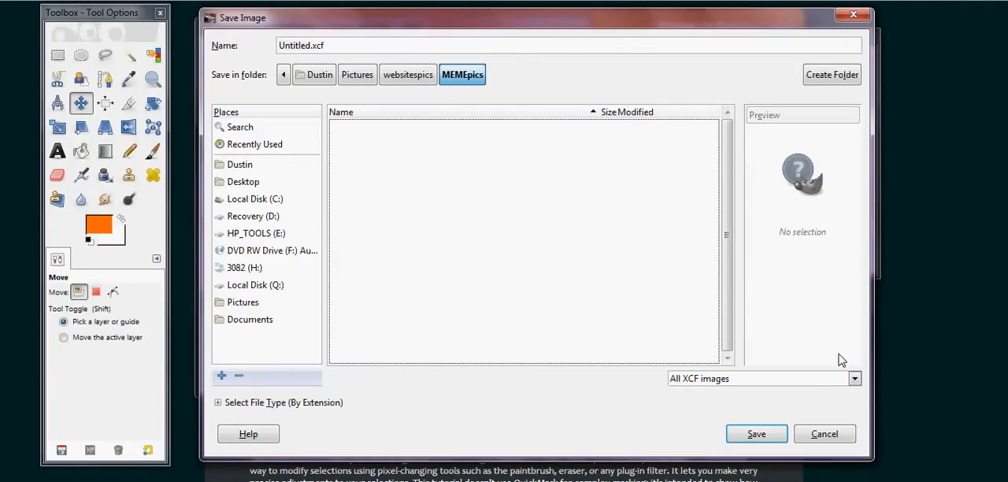
left_click(222, 403)
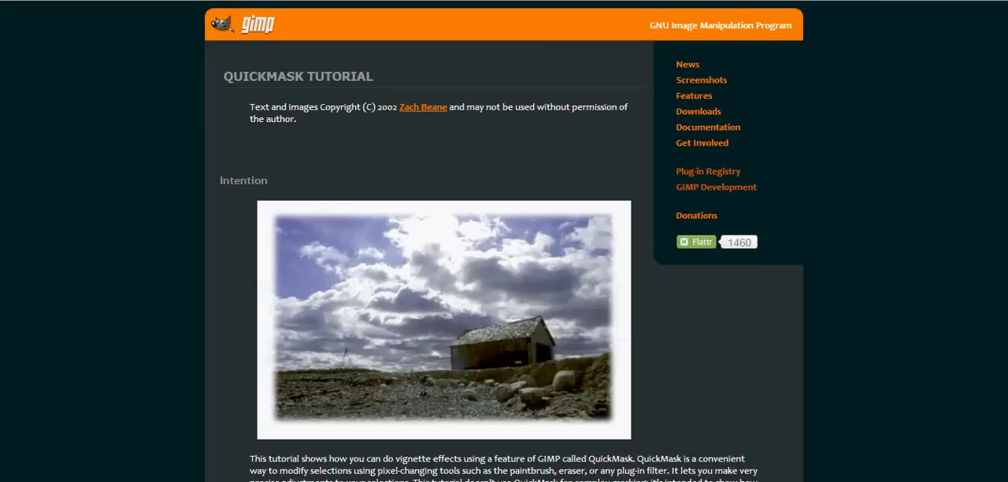
scroll(866, 83, "down", 1)
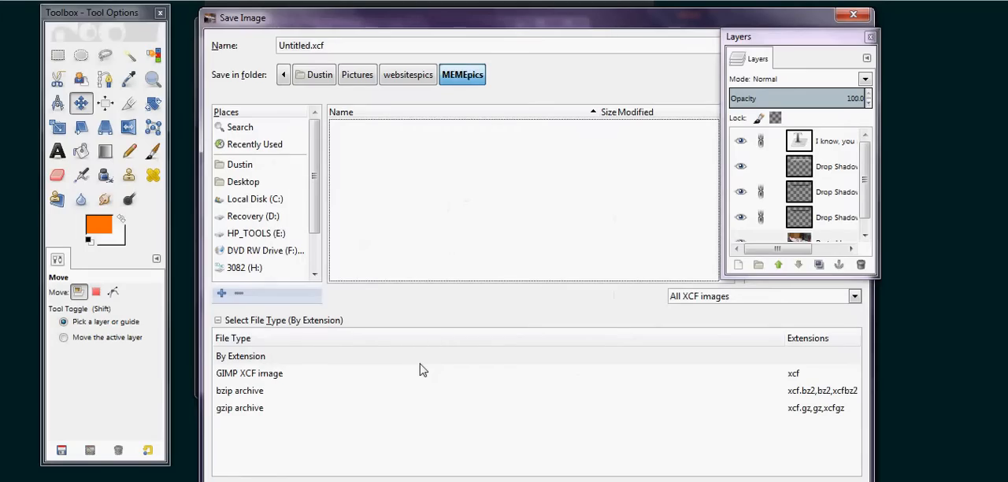
left_click(267, 359)
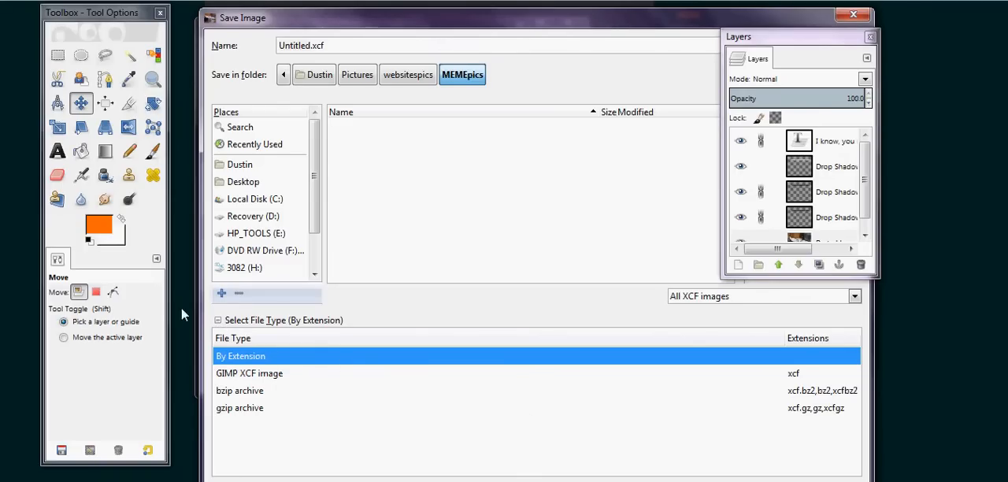
left_click(218, 321)
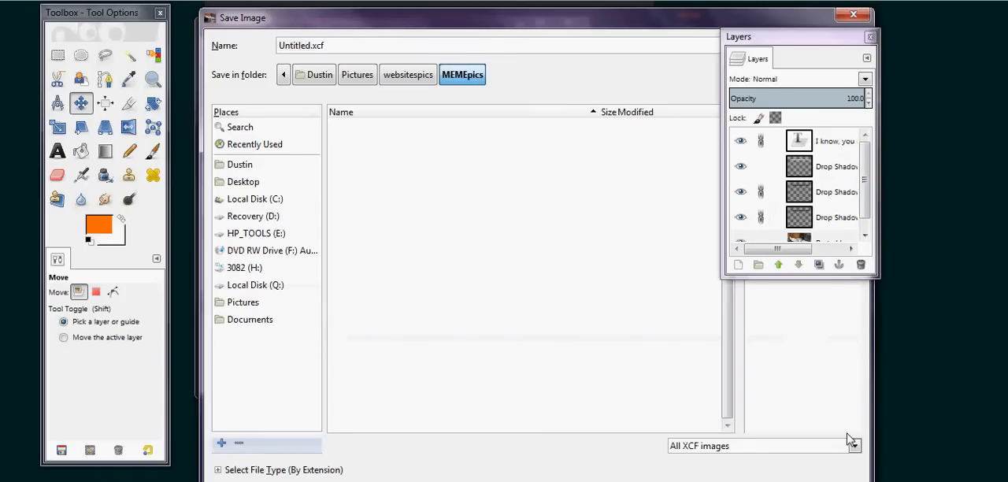
left_click(777, 445)
left_click(776, 446)
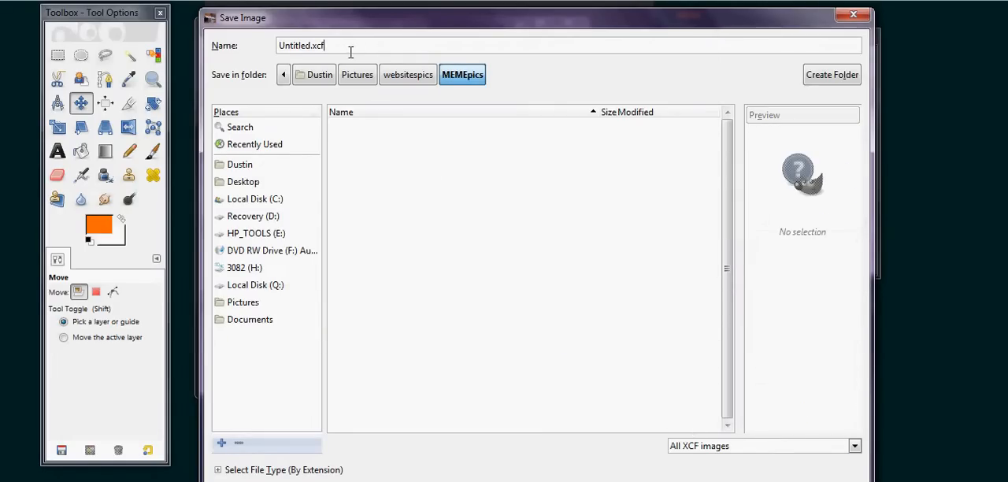
Try to save the image as anteaterleads.jpg in the MEMEpics folder
left_click_drag(329, 49, 316, 53)
left_click_drag(341, 51, 251, 52)
type("a")
left_click(381, 481)
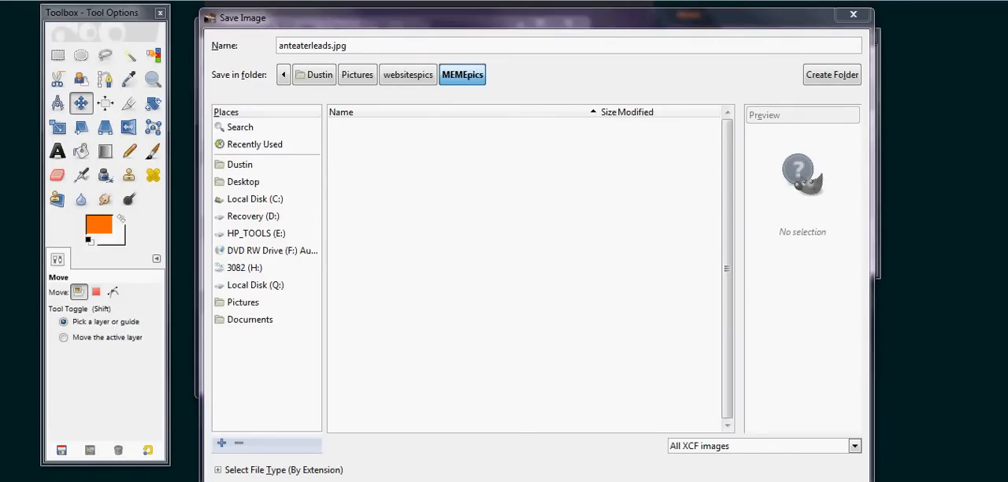
mouse_move(1002, 317)
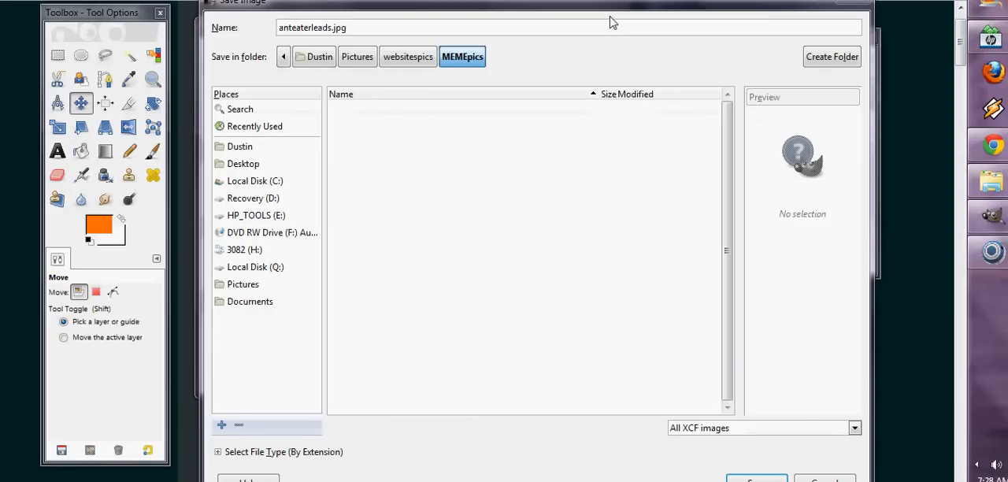
left_click_drag(604, 5, 577, 0)
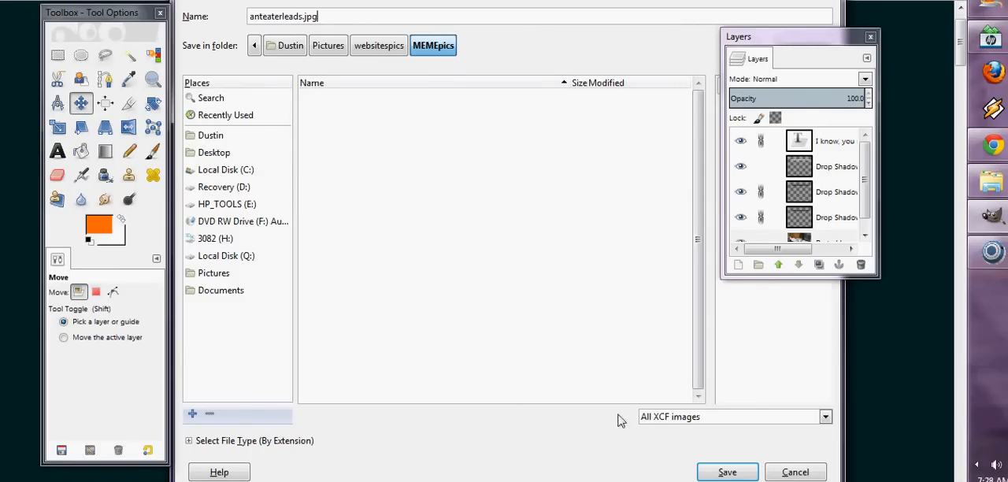
left_click(727, 472)
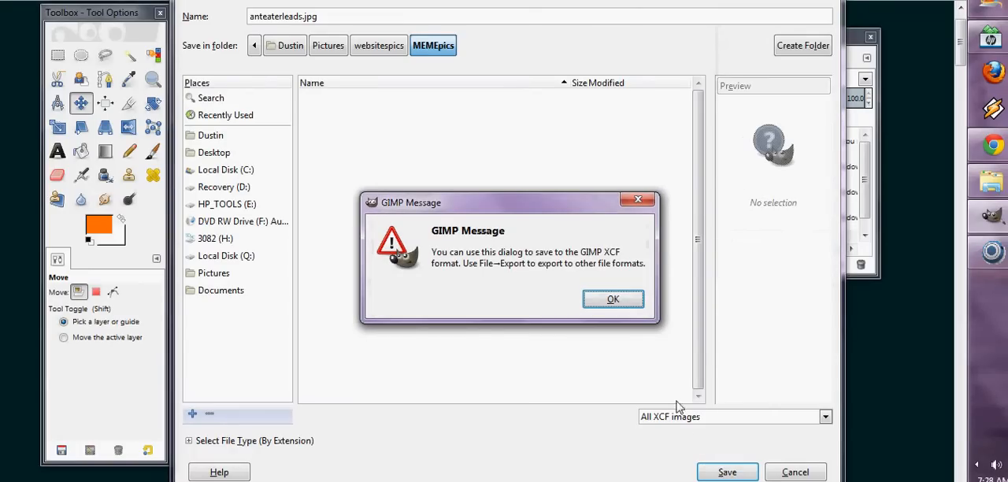
left_click(640, 306)
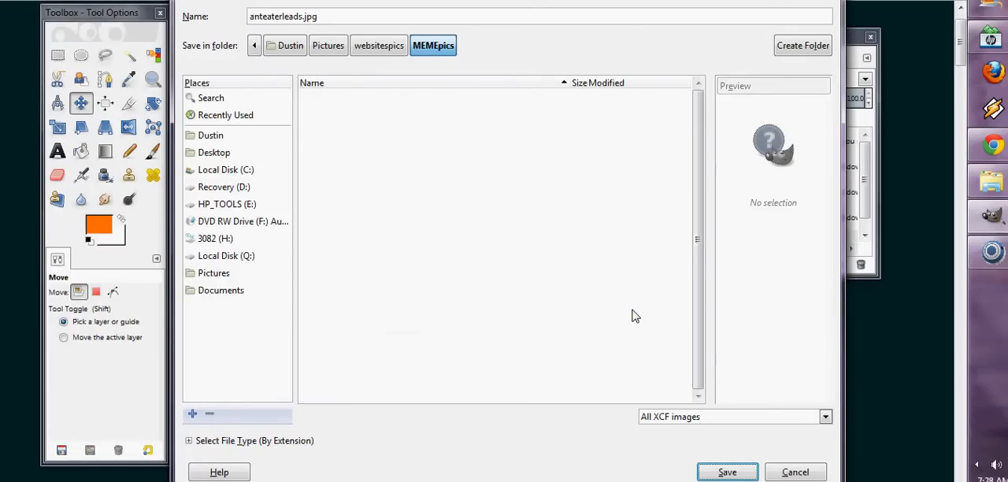
left_click(783, 470)
Start exporting the image and set the export format filter to JPEG image (*.jpg, *.jpeg, *.jpe)
left_click(213, 46)
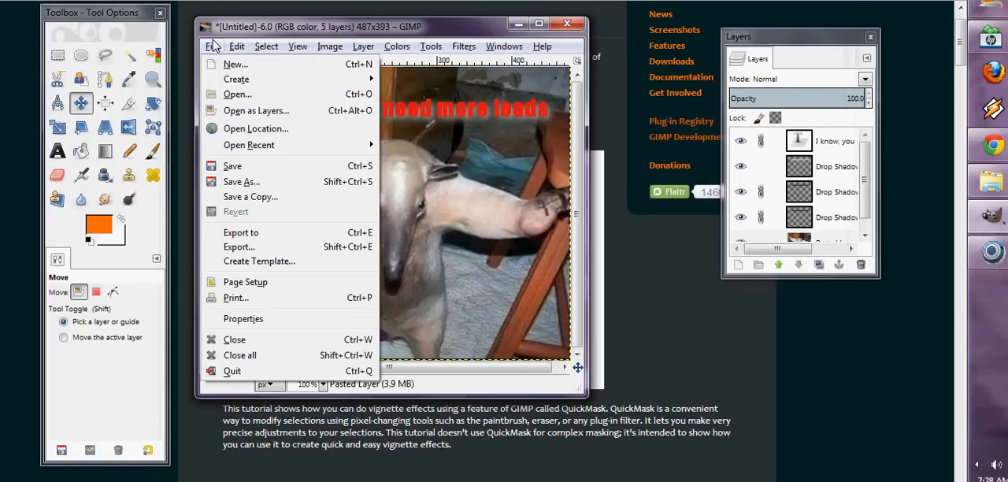
left_click(246, 248)
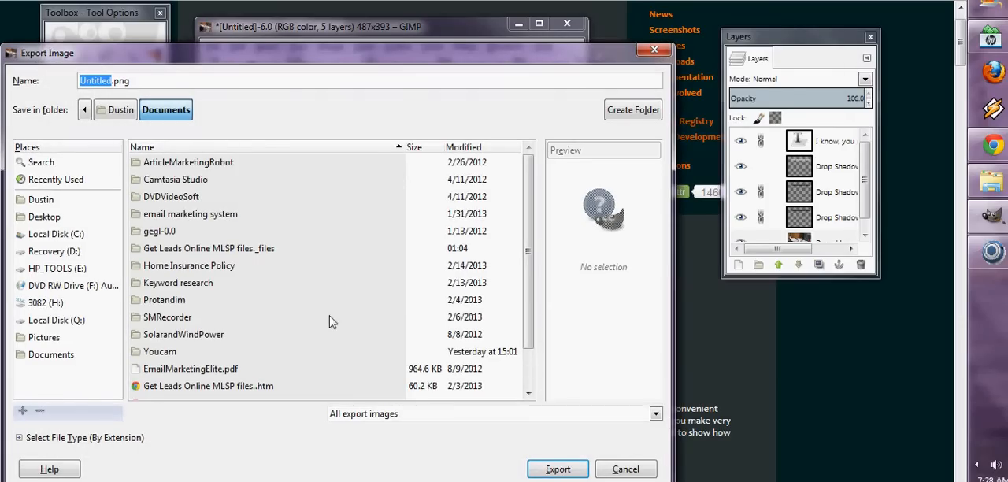
left_click(656, 415)
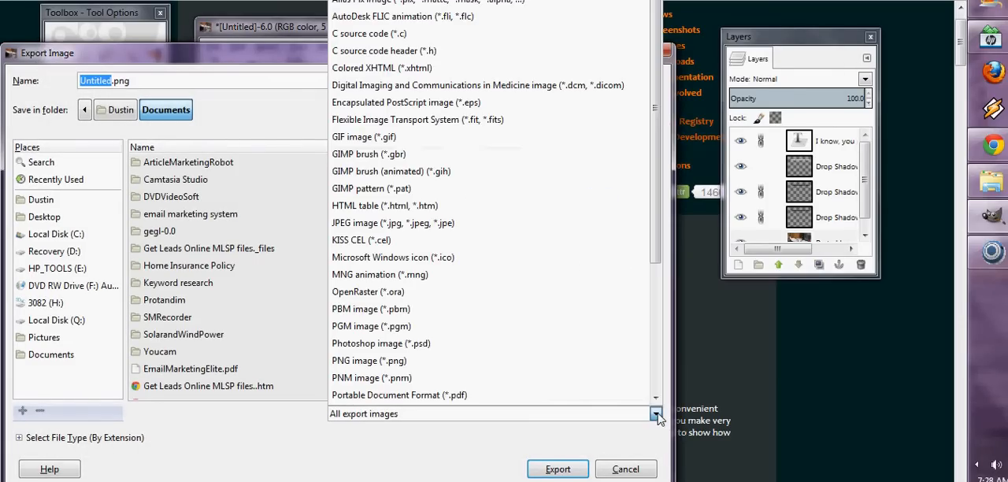
scroll(644, 276, "down", 5)
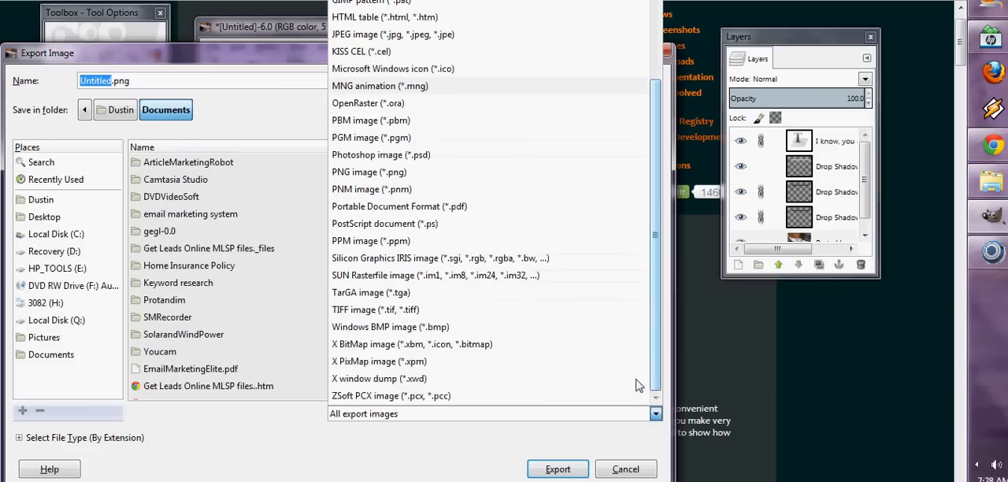
scroll(637, 194, "up", 5)
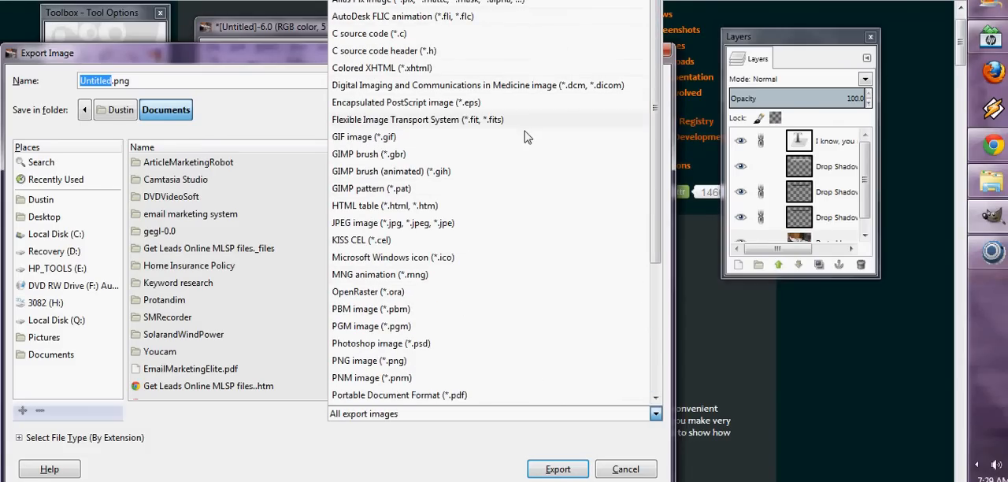
left_click(494, 226)
Go to the MEMEpics folder inside Pictures, websitespics as the export destination
left_click_drag(135, 83, 67, 88)
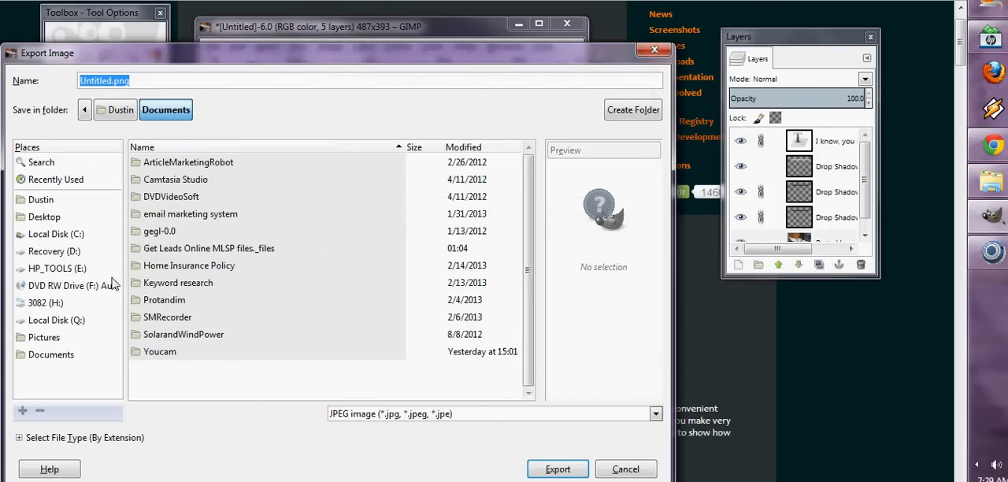
left_click(56, 338)
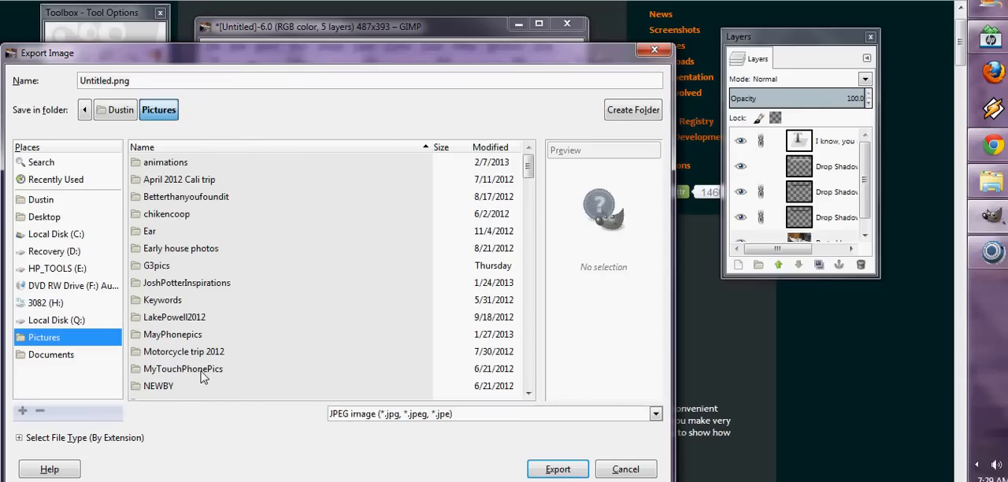
left_click_drag(528, 167, 528, 198)
double_click(168, 300)
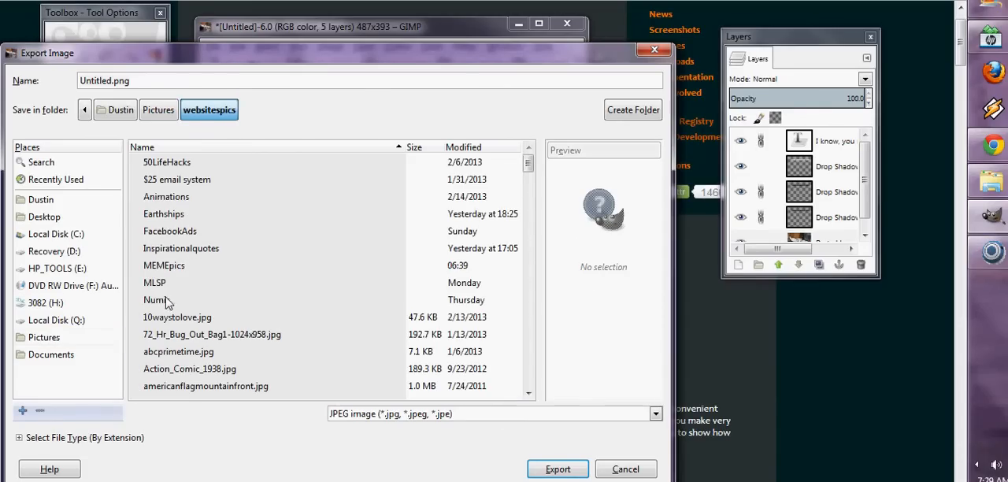
double_click(172, 267)
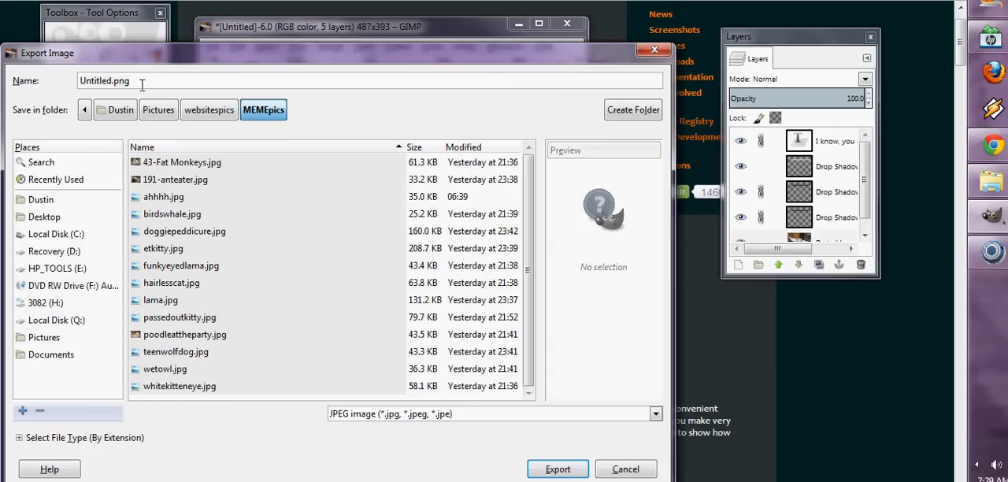
Export the image under the name anteaterneedsleads.jpg with the JPEG quality set to 100
left_click_drag(143, 86, 26, 89)
type("anteater.p")
key("BackSpace")
key("BackSpace")
type("rneedsleads.jpg")
left_click(555, 470)
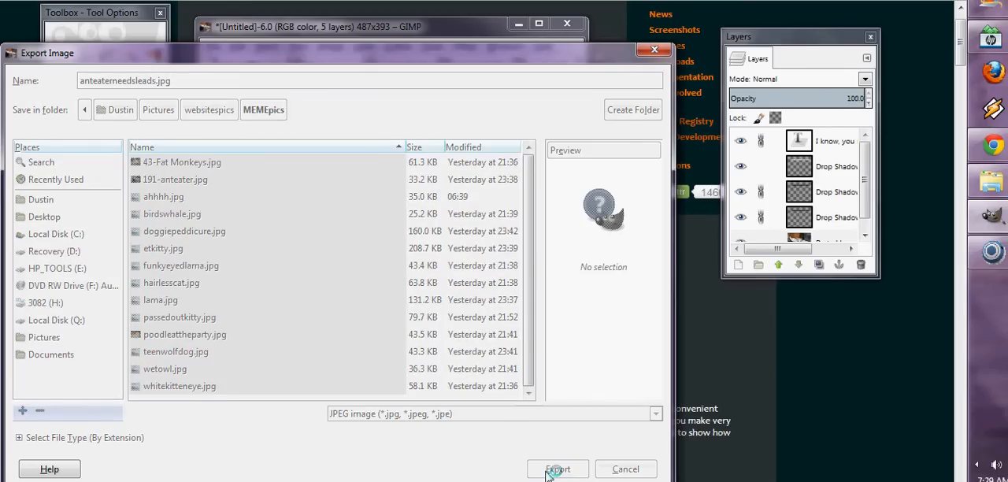
left_click_drag(557, 175, 569, 173)
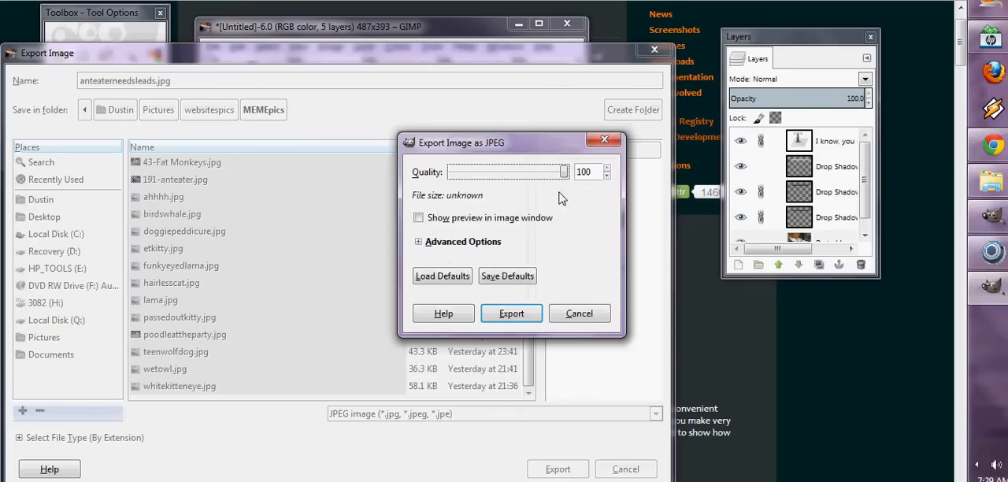
left_click(513, 315)
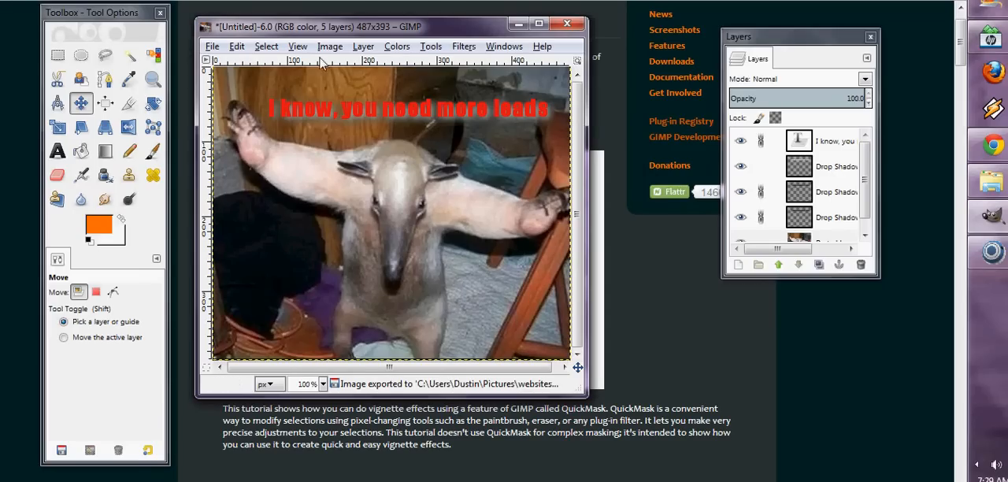
Save the layered image as anteaterneedsleads.xcf in the MEMEpics folder inside Pictures, websitespics
left_click(211, 47)
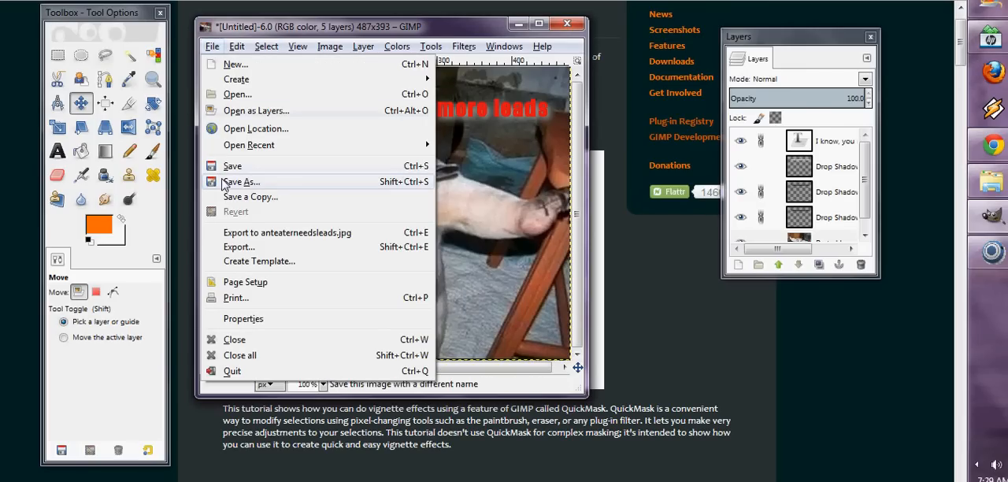
left_click(225, 183)
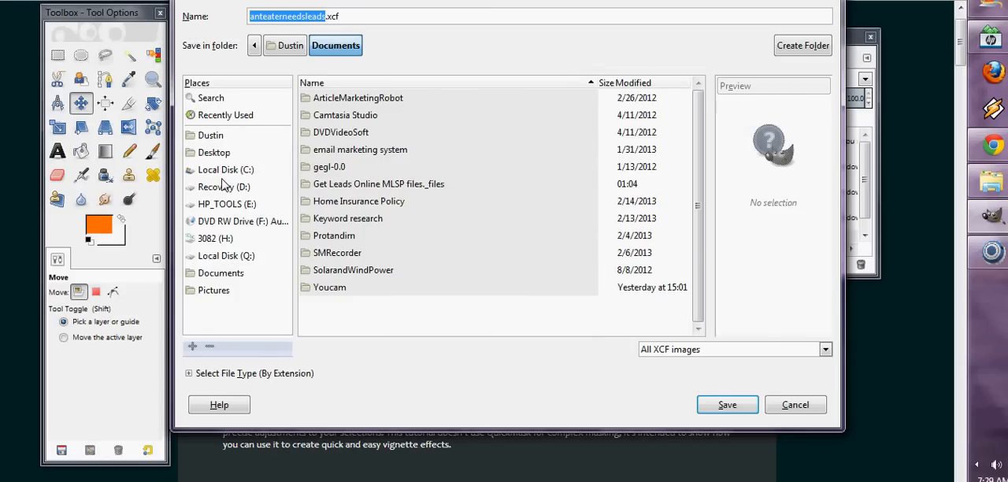
left_click(717, 353)
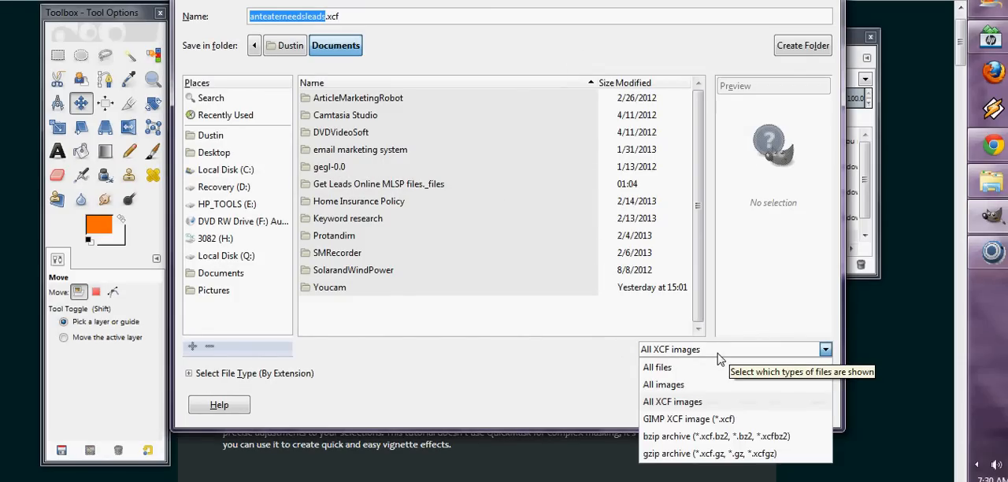
left_click(718, 354)
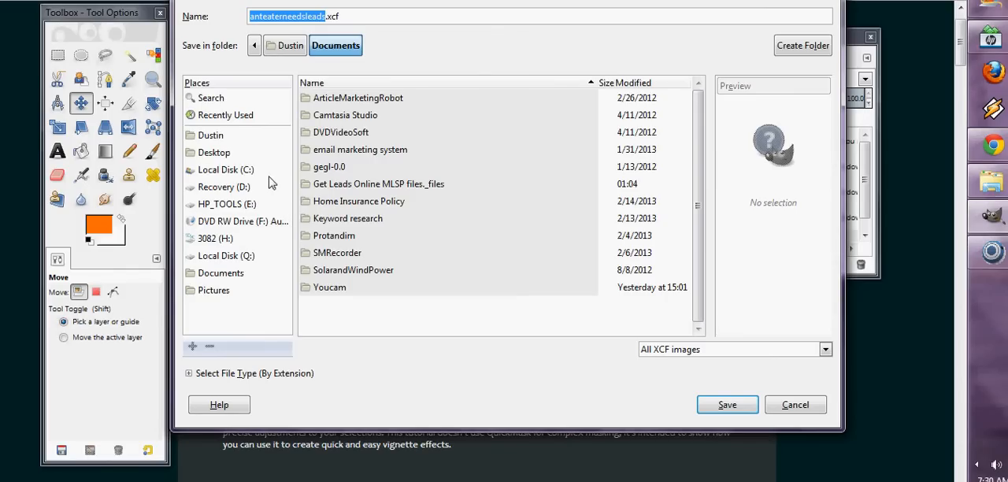
left_click(211, 294)
scroll(319, 304, "down", 4)
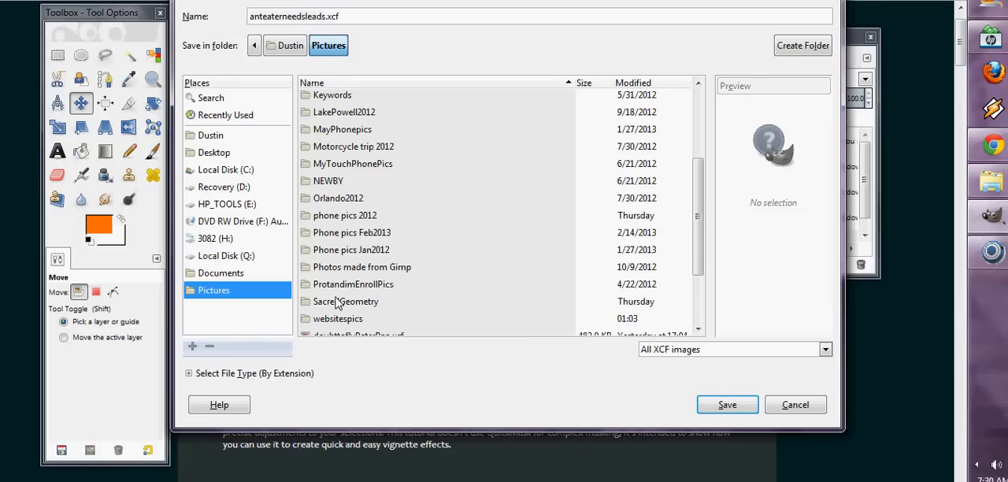
double_click(326, 319)
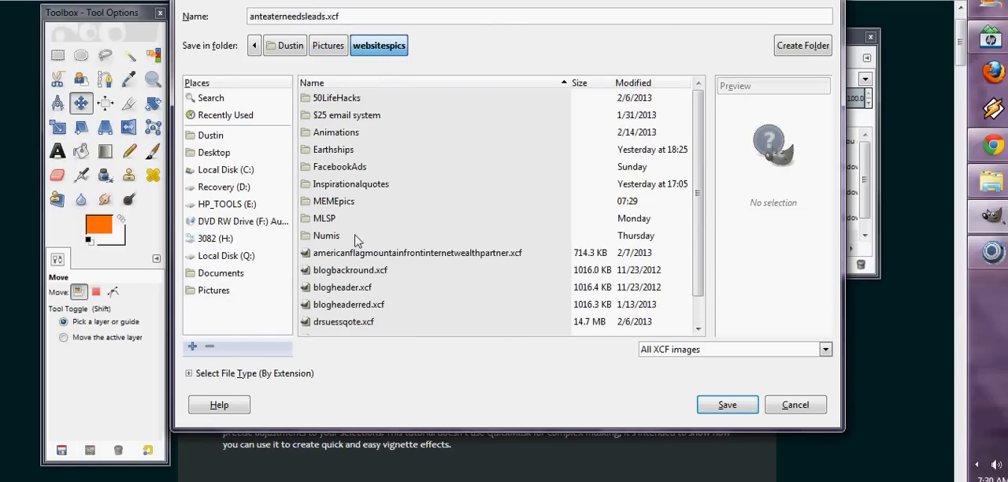
double_click(329, 202)
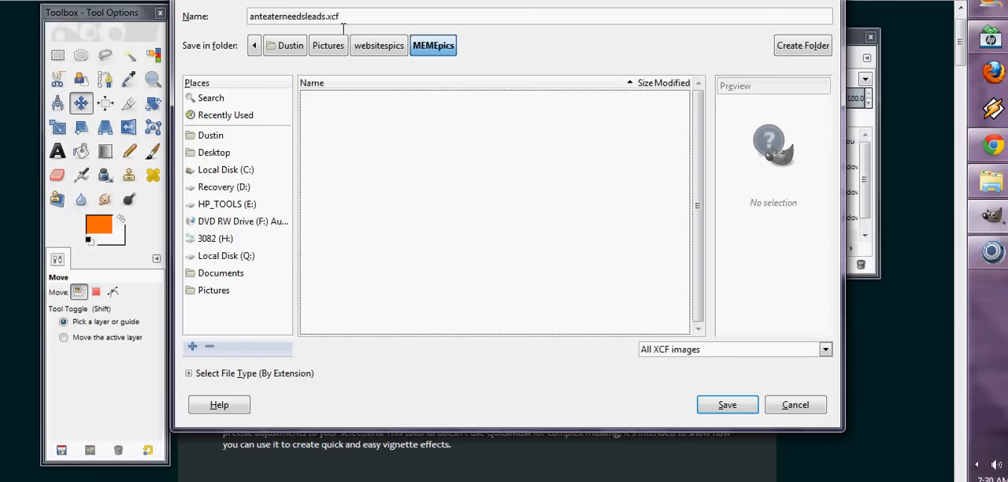
left_click(727, 404)
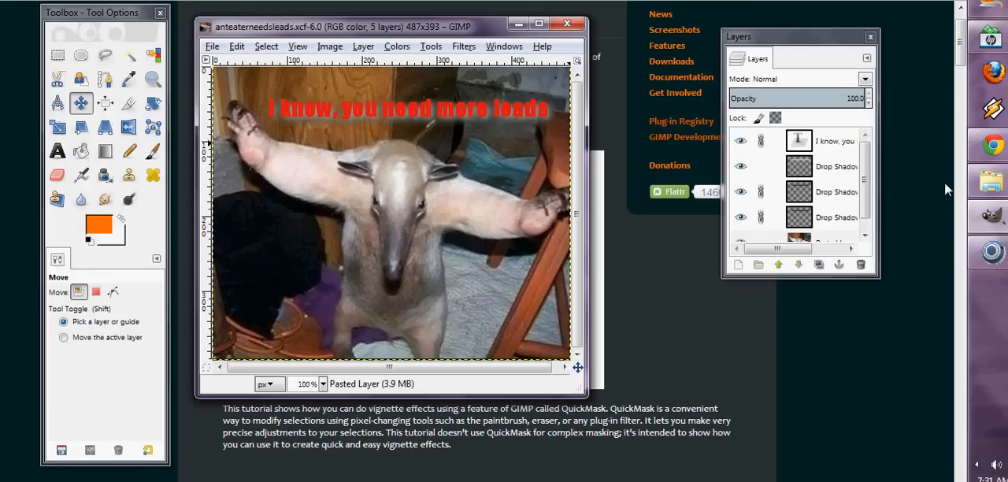
left_click(976, 465)
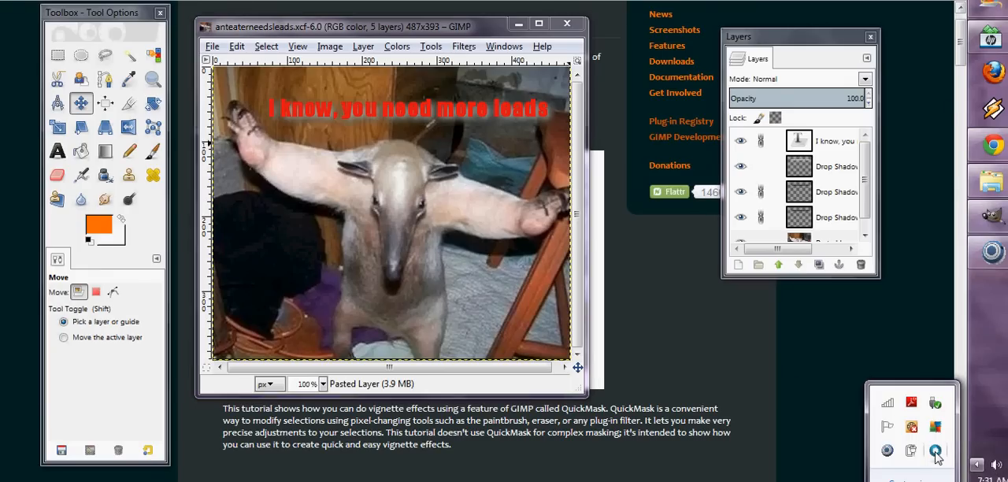